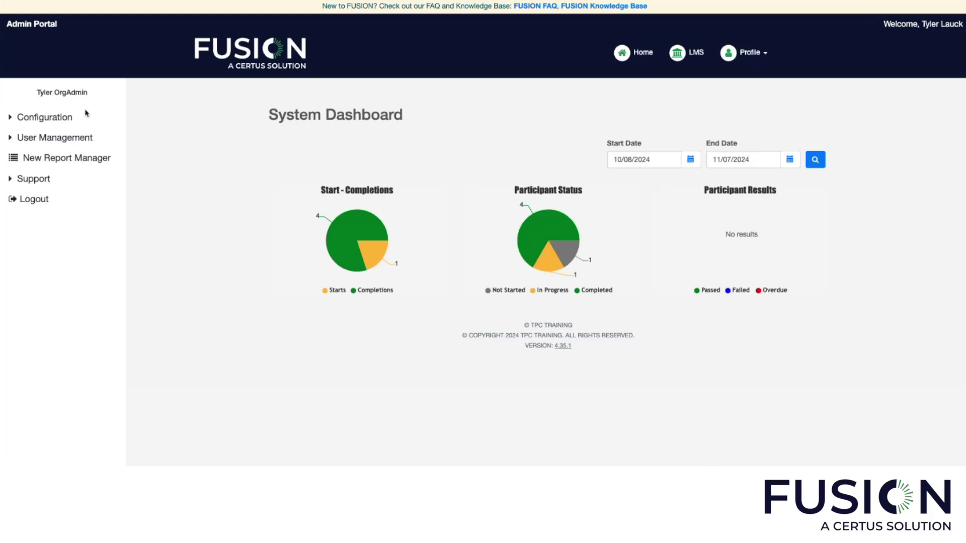
Step: Open the list of users in user management
{"action": "left_click", "coordinate": [62, 138]}
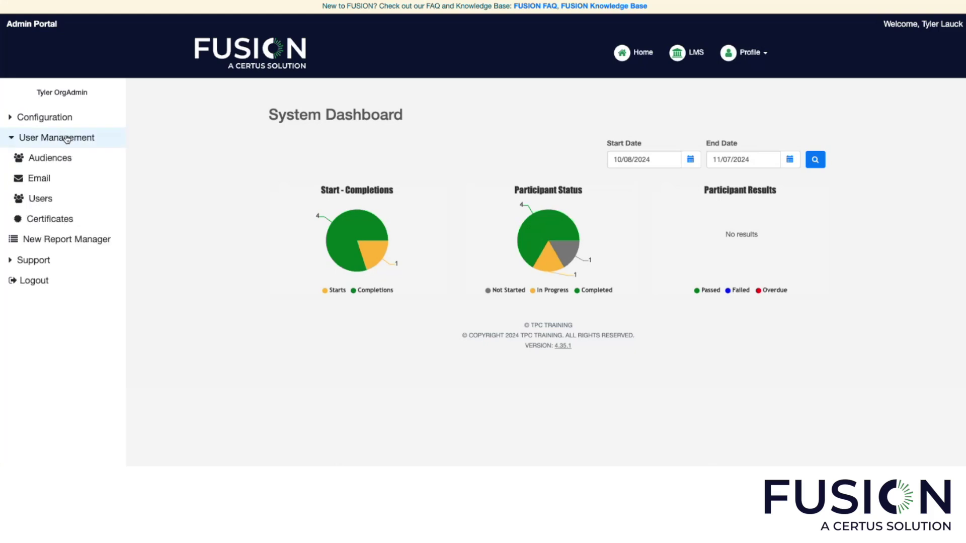
{"action": "left_click", "coordinate": [48, 197]}
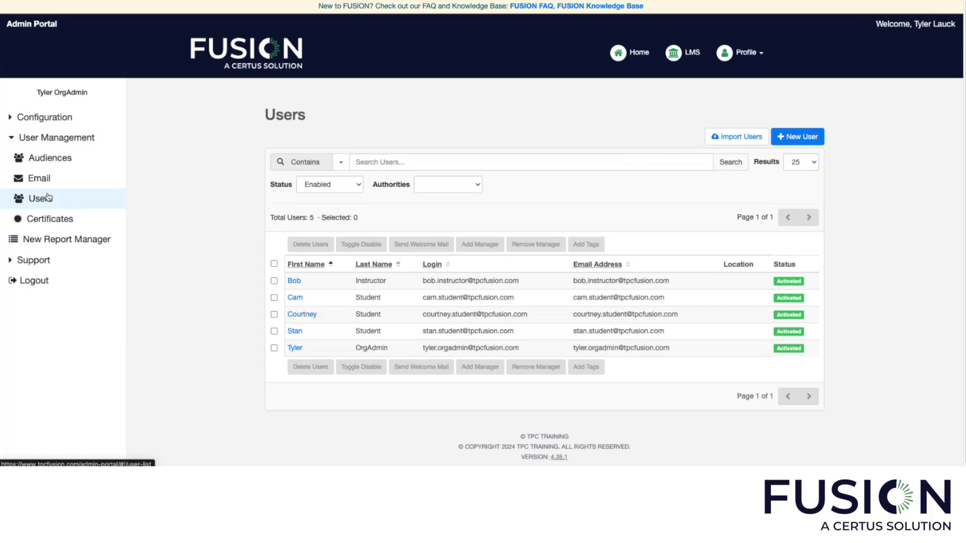
{"action": "left_click", "coordinate": [47, 197]}
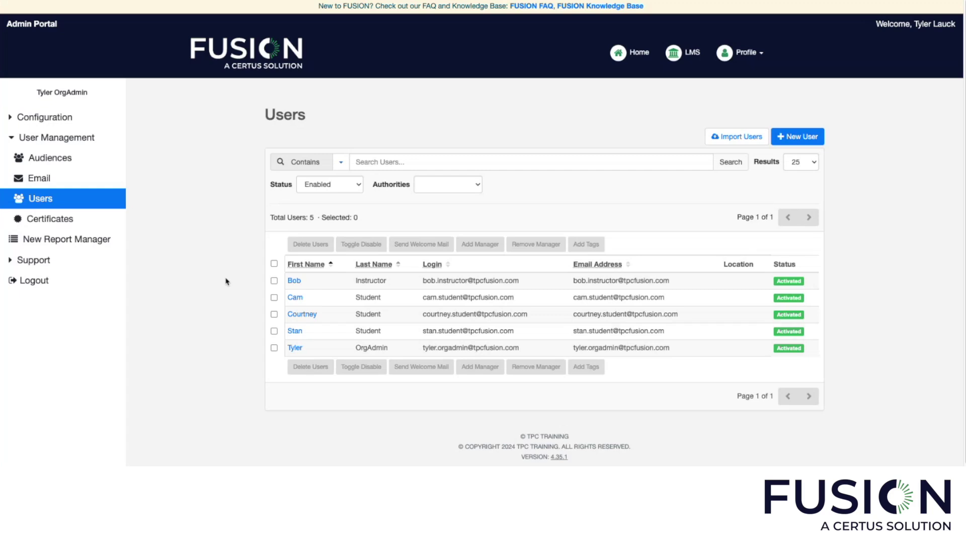
Step: Start a new user and enter the instructor's login, first name, last name, email address and notification email address
{"action": "left_click", "coordinate": [803, 136]}
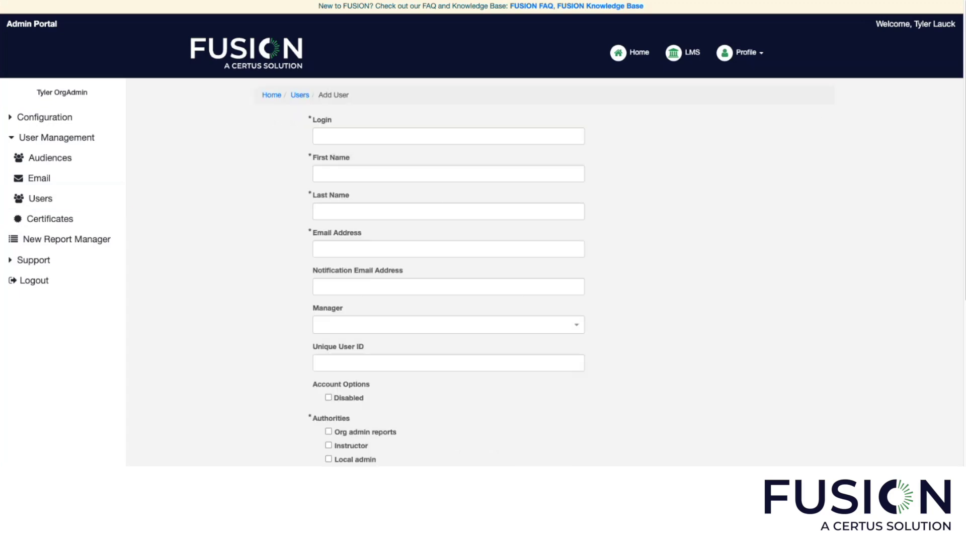
{"action": "left_click", "coordinate": [367, 136]}
{"action": "key", "text": "super+v"}
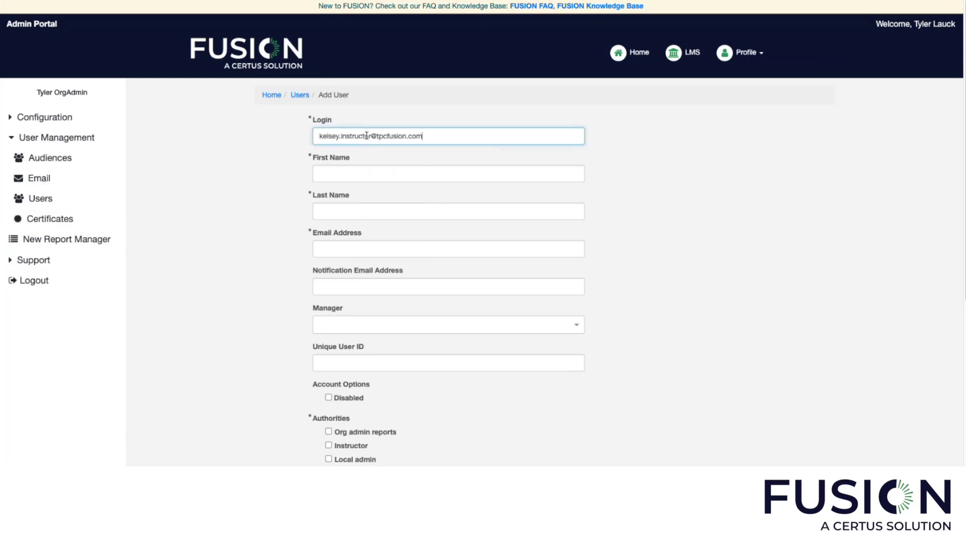
{"action": "left_click", "coordinate": [379, 180]}
{"action": "type", "text": "Kelsey"}
{"action": "key", "text": "Tab"}
{"action": "type", "text": "Instructor"}
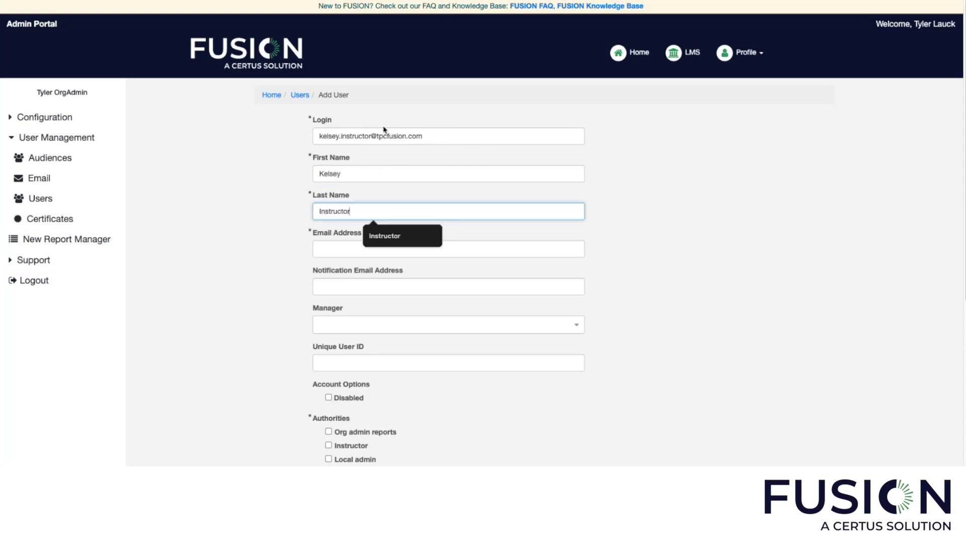
{"action": "left_click", "coordinate": [336, 251]}
{"action": "key", "text": "ctrl+v"}
{"action": "left_click", "coordinate": [336, 290]}
{"action": "key", "text": "ctrl+v"}
Step: Give the new user the Instructor authority with a welcome email, save the account and return to the user list
{"action": "scroll", "coordinate": [270, 298], "scroll_direction": "down", "scroll_amount": 3}
{"action": "scroll", "coordinate": [269, 297], "scroll_direction": "down", "scroll_amount": 5}
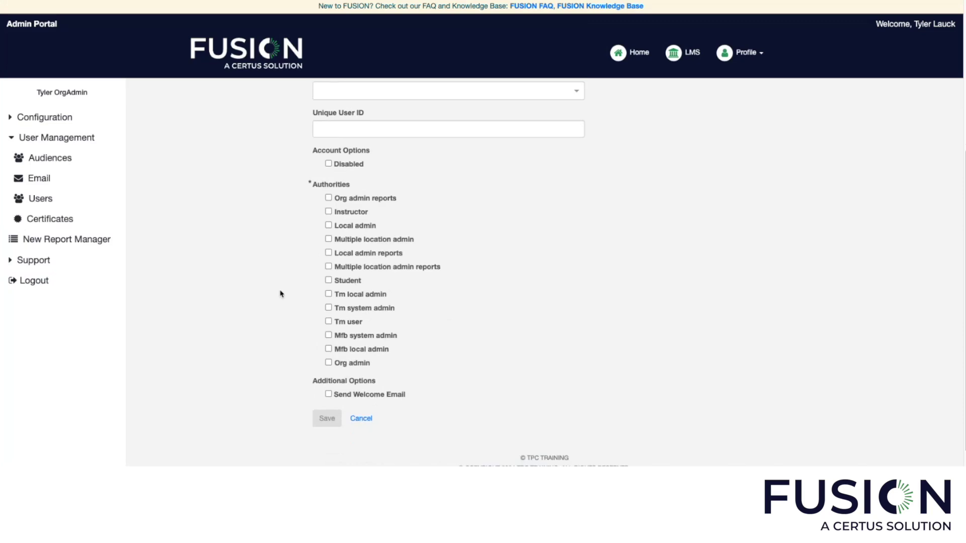
{"action": "scroll", "coordinate": [280, 294], "scroll_direction": "down", "scroll_amount": 1}
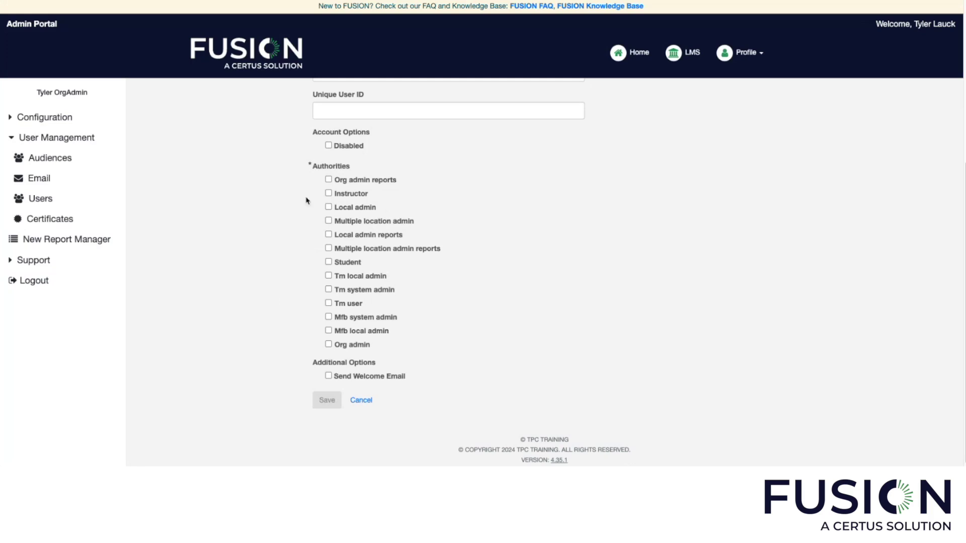
{"action": "left_click", "coordinate": [330, 194]}
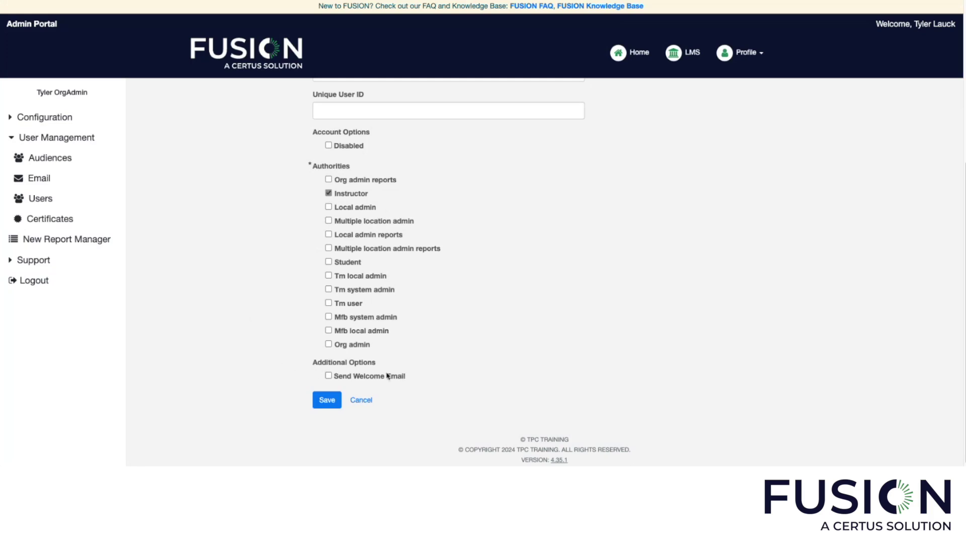
{"action": "left_click", "coordinate": [328, 376]}
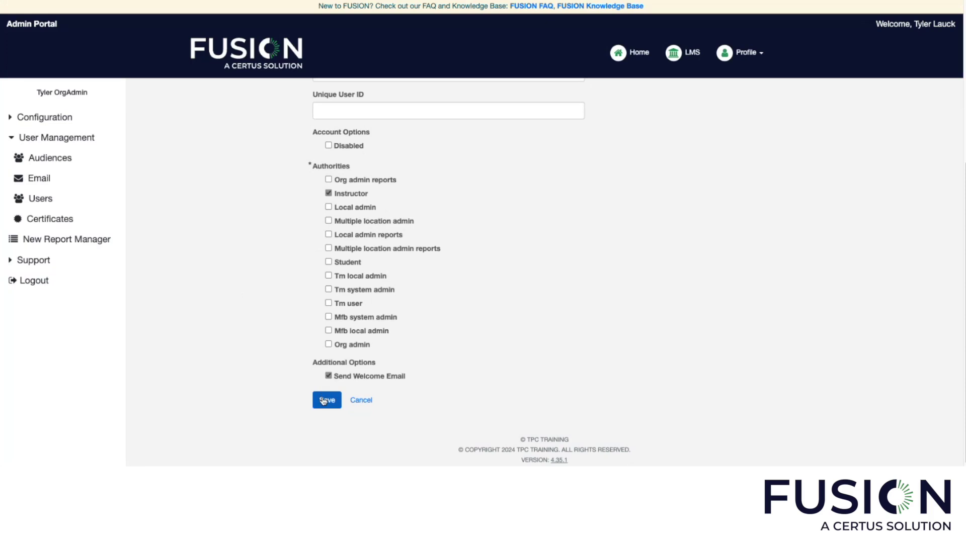
{"action": "left_click", "coordinate": [324, 401]}
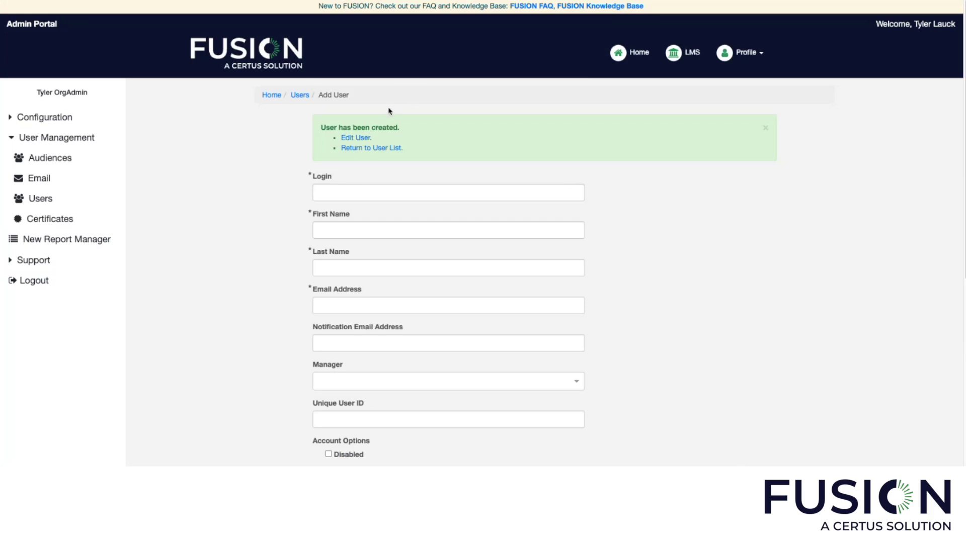
{"action": "left_click", "coordinate": [367, 152]}
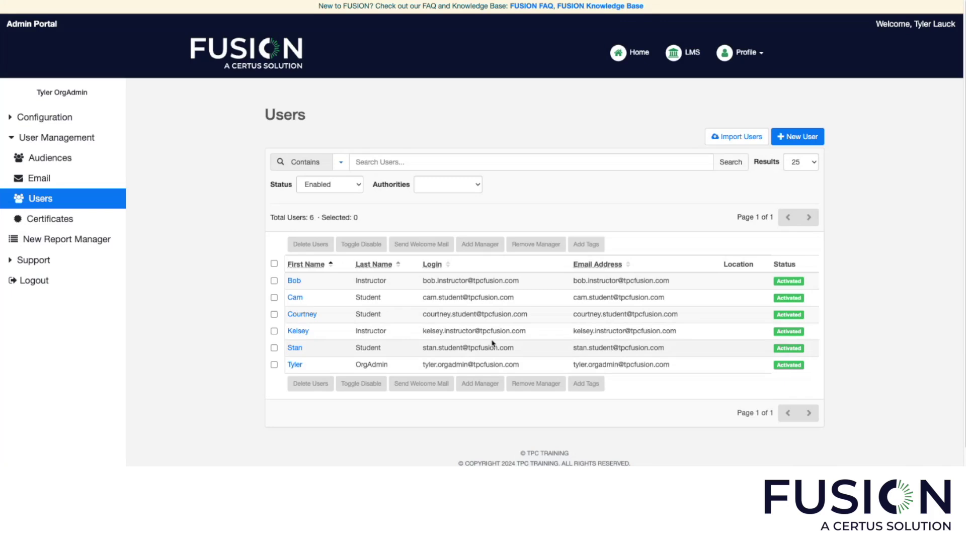
Step: Start another new user and fill in the student's login, first name, last name, email address and notification email address
{"action": "left_click", "coordinate": [806, 137]}
{"action": "left_click", "coordinate": [378, 132]}
{"action": "left_click", "coordinate": [354, 154]}
{"action": "left_click", "coordinate": [336, 176]}
{"action": "type", "text": "Sean"}
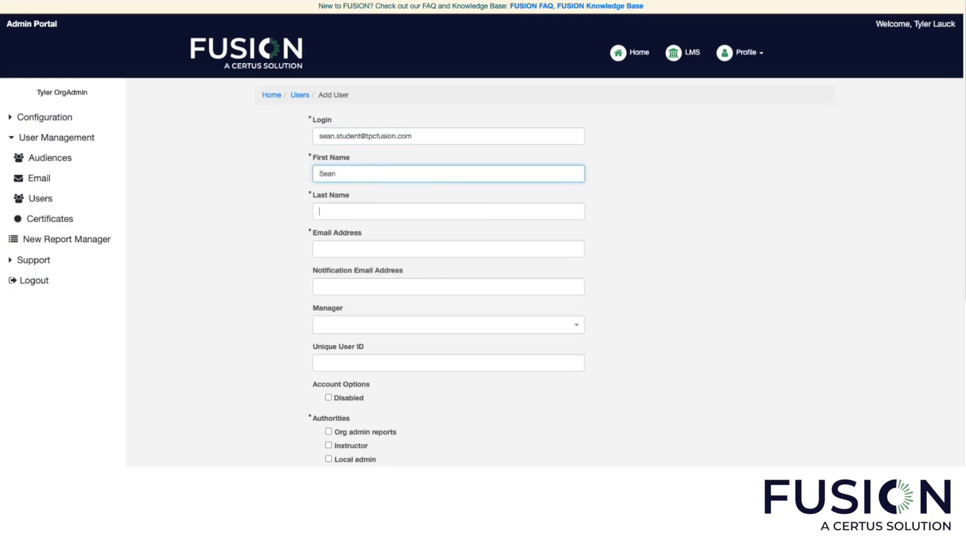
{"action": "key", "text": "Tab"}
{"action": "type", "text": "Student"}
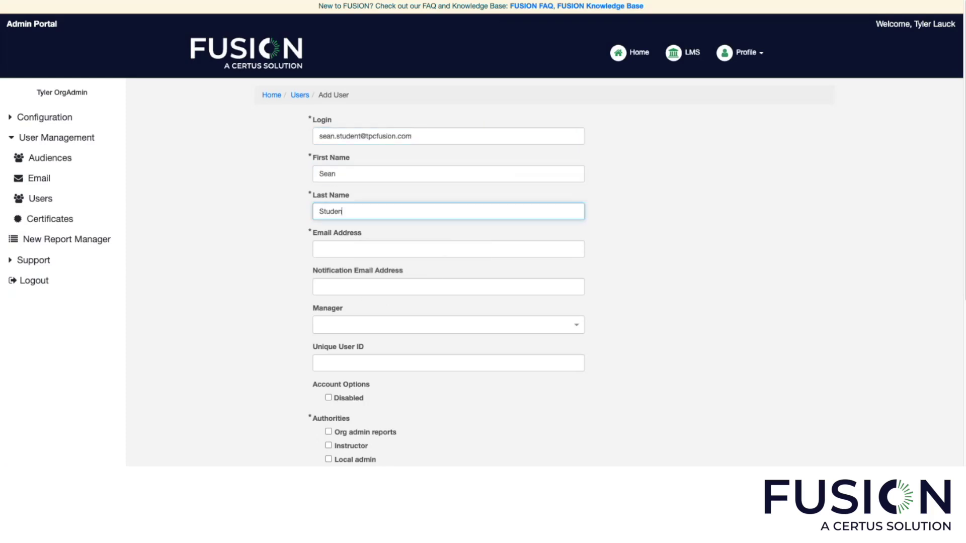
{"action": "left_click", "coordinate": [361, 244]}
{"action": "left_click", "coordinate": [358, 271]}
{"action": "left_click", "coordinate": [356, 282]}
{"action": "key", "text": "Down"}
{"action": "key", "text": "Return"}
Step: Assign the Student authority with a welcome email, save this second account and return to the user list
{"action": "scroll", "coordinate": [282, 301], "scroll_direction": "down", "scroll_amount": 5}
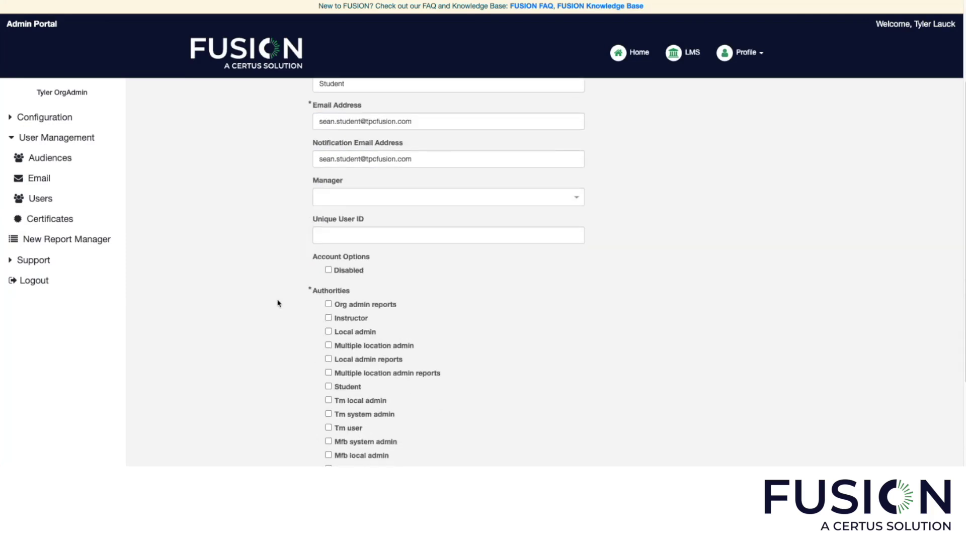
{"action": "left_click", "coordinate": [329, 291]}
{"action": "left_click", "coordinate": [328, 405]}
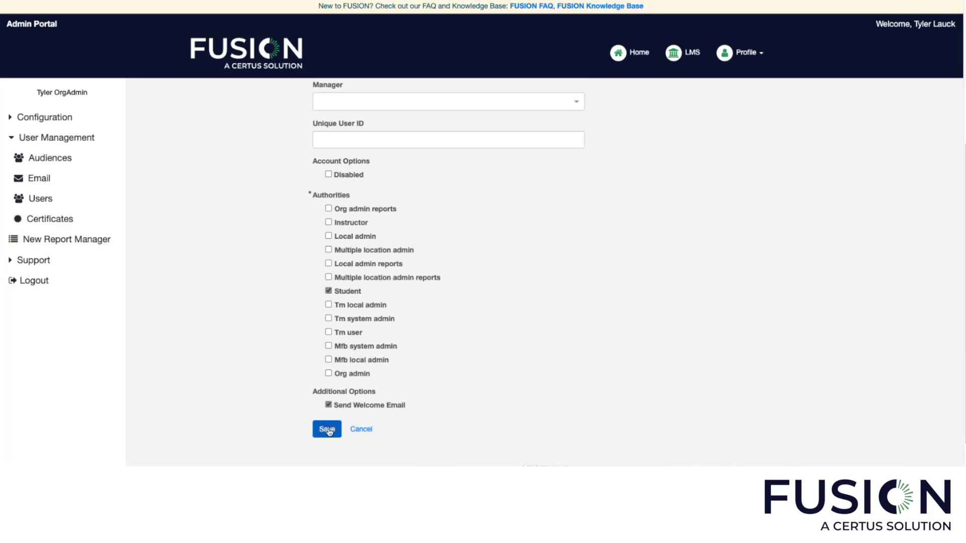
{"action": "left_click", "coordinate": [327, 430]}
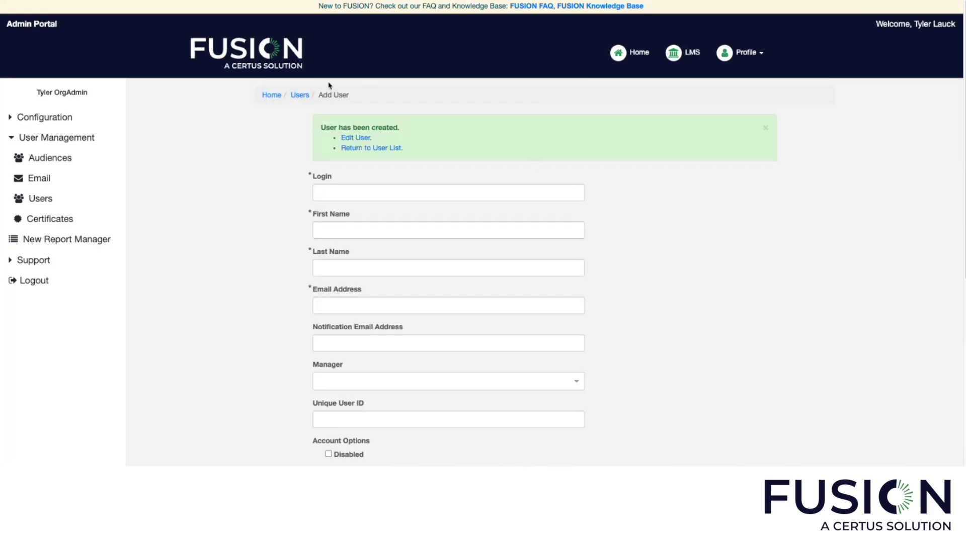
{"action": "left_click", "coordinate": [368, 149]}
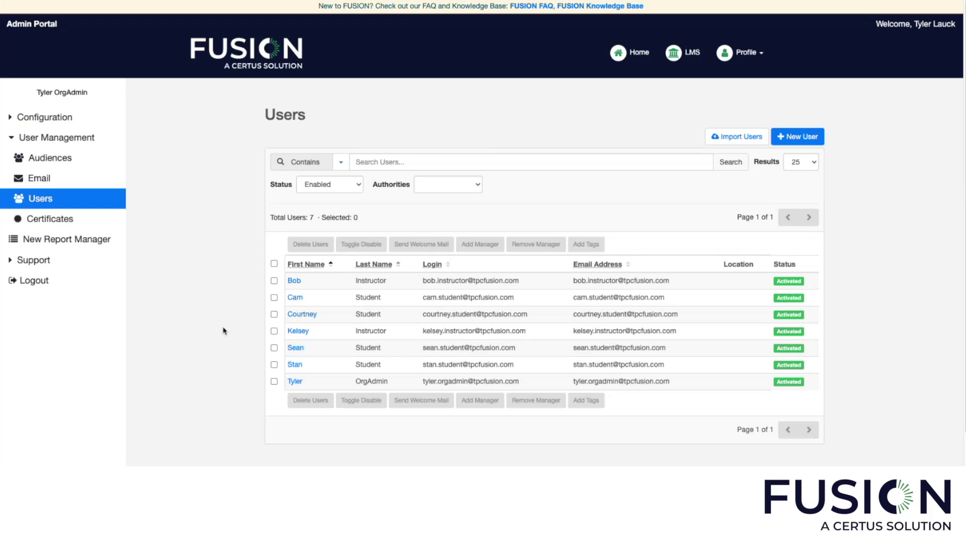
Step: In the new student's course enrollments, choose 10-Hour OSHA Outreach for General Industry and Crane Safety for enrollment
{"action": "left_click", "coordinate": [295, 349]}
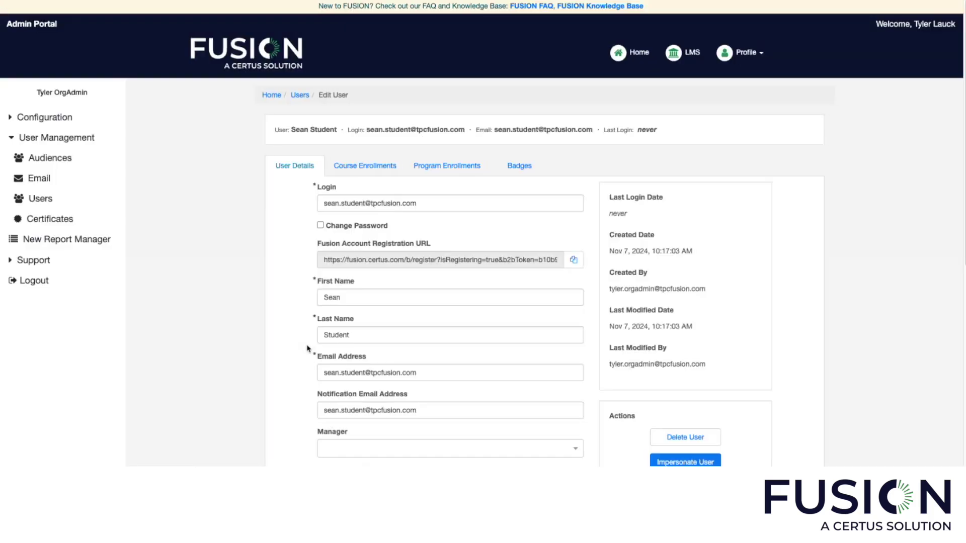
{"action": "left_click", "coordinate": [345, 167]}
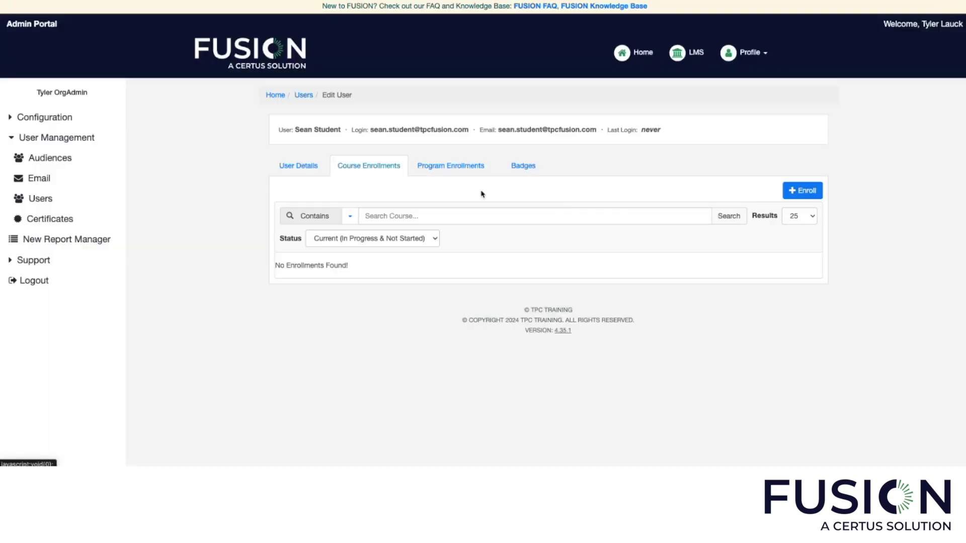
{"action": "left_click", "coordinate": [797, 196]}
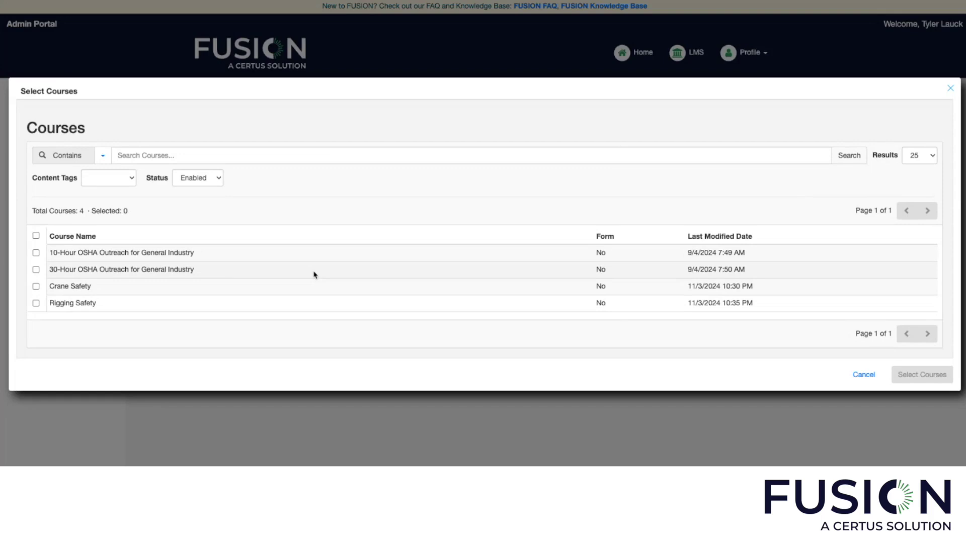
{"action": "left_click", "coordinate": [36, 253]}
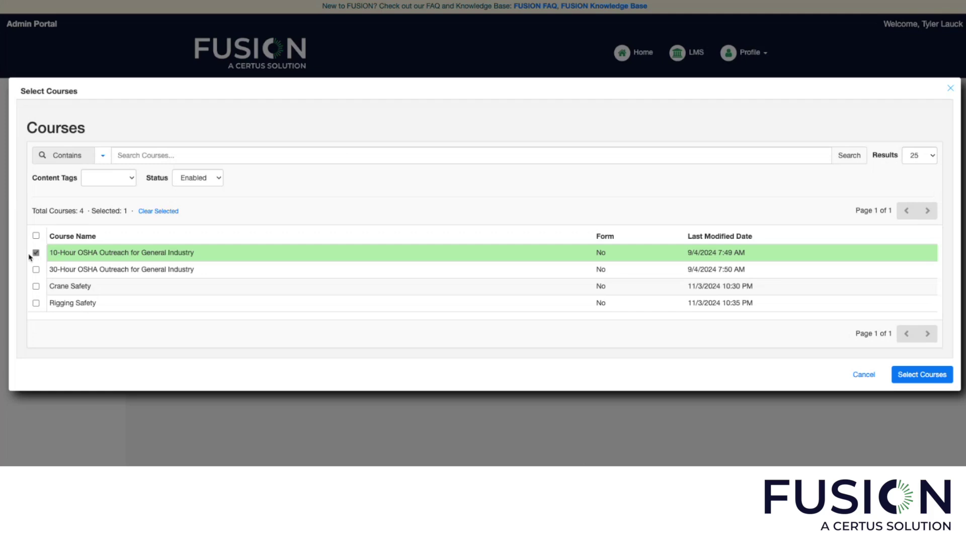
{"action": "left_click", "coordinate": [36, 286]}
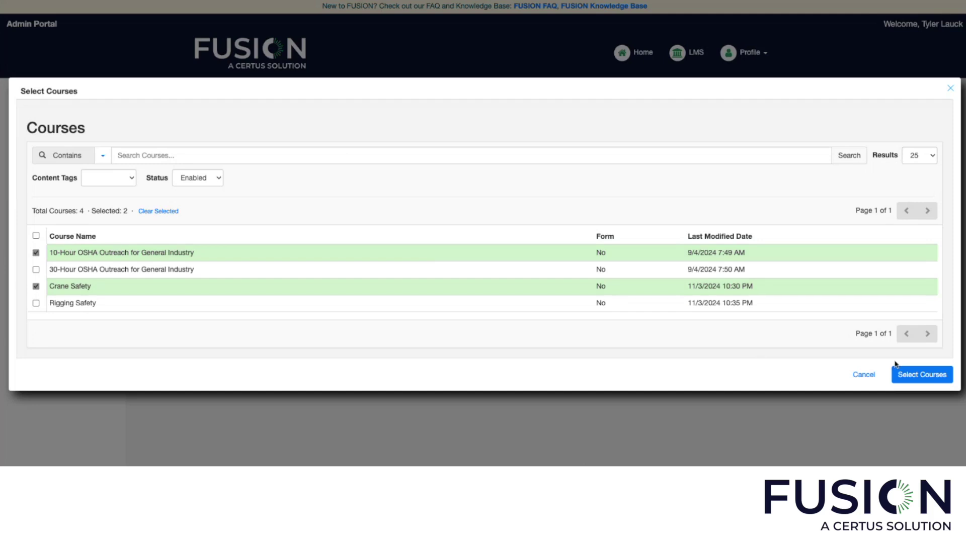
{"action": "left_click", "coordinate": [927, 374]}
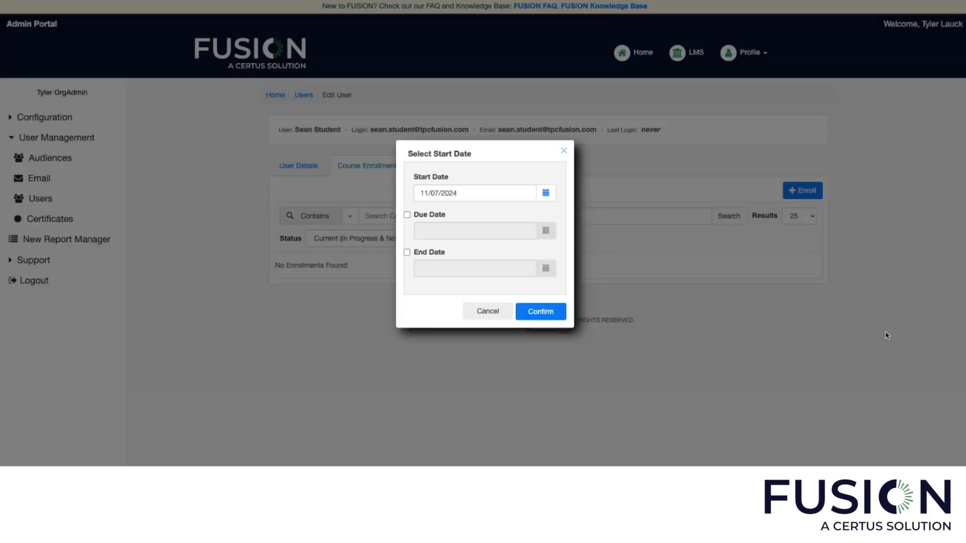
Step: Set the due date to 02/28/2025 and enroll the student in the selected courses
{"action": "left_click", "coordinate": [407, 215]}
{"action": "left_click", "coordinate": [546, 230]}
{"action": "left_click", "coordinate": [532, 260]}
{"action": "left_click", "coordinate": [532, 260]}
{"action": "left_click", "coordinate": [532, 260]}
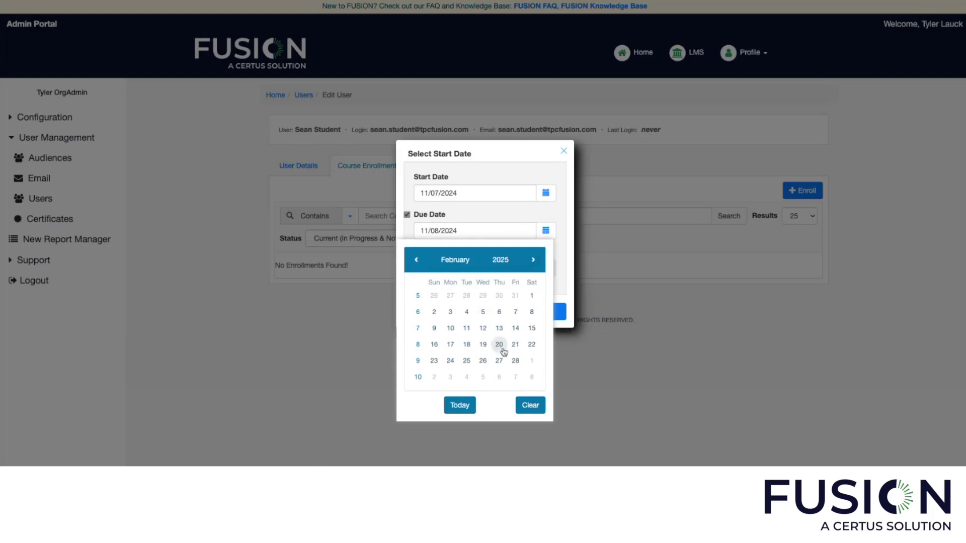
{"action": "left_click", "coordinate": [515, 361]}
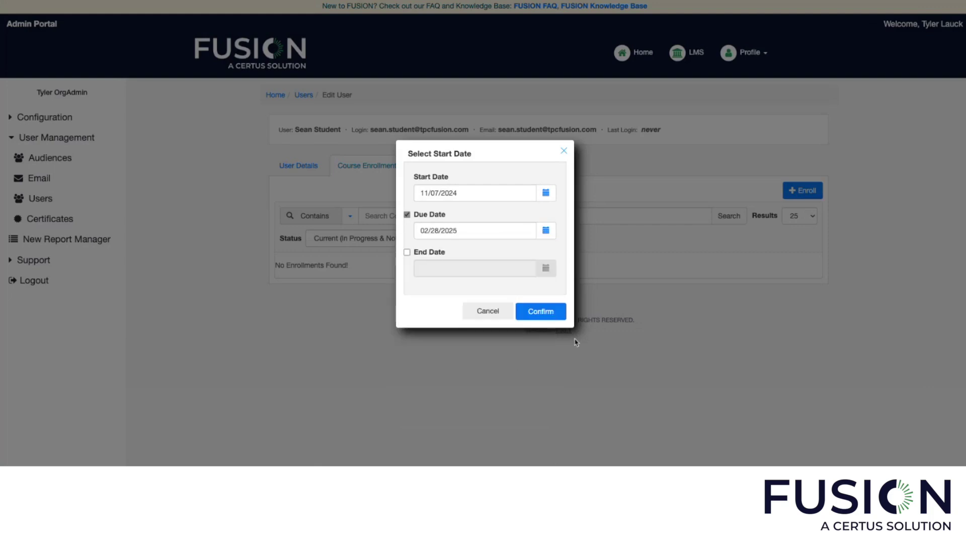
{"action": "left_click", "coordinate": [536, 311]}
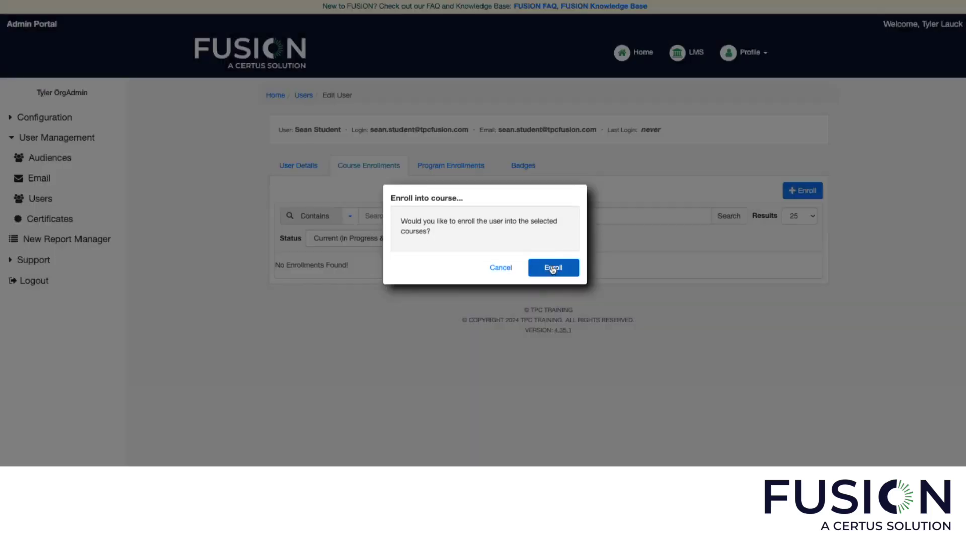
{"action": "left_click", "coordinate": [554, 268]}
{"action": "left_click", "coordinate": [551, 266]}
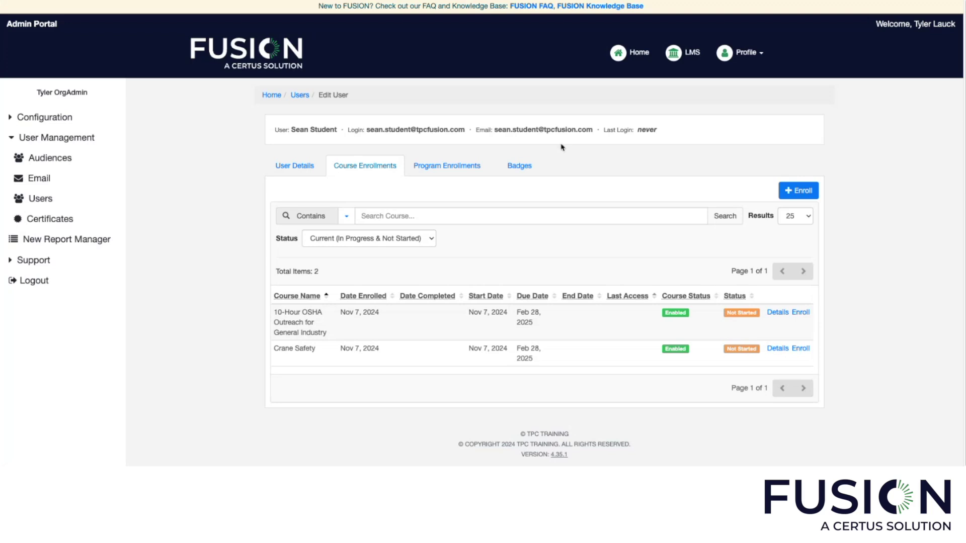
Step: Reopen the new student's course enrollments from the user list and delete the Crane Safety enrollment
{"action": "left_click", "coordinate": [300, 95]}
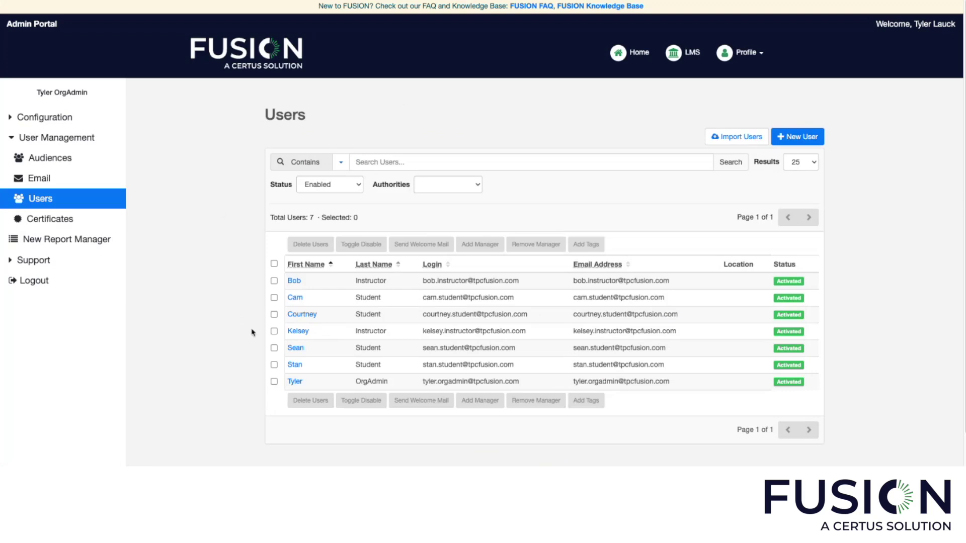
{"action": "left_click", "coordinate": [294, 348]}
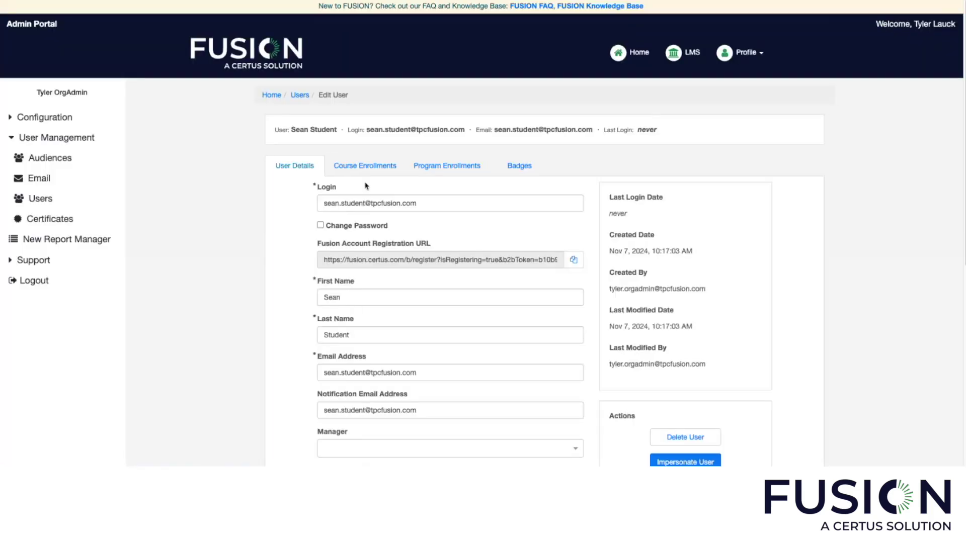
{"action": "left_click", "coordinate": [367, 169]}
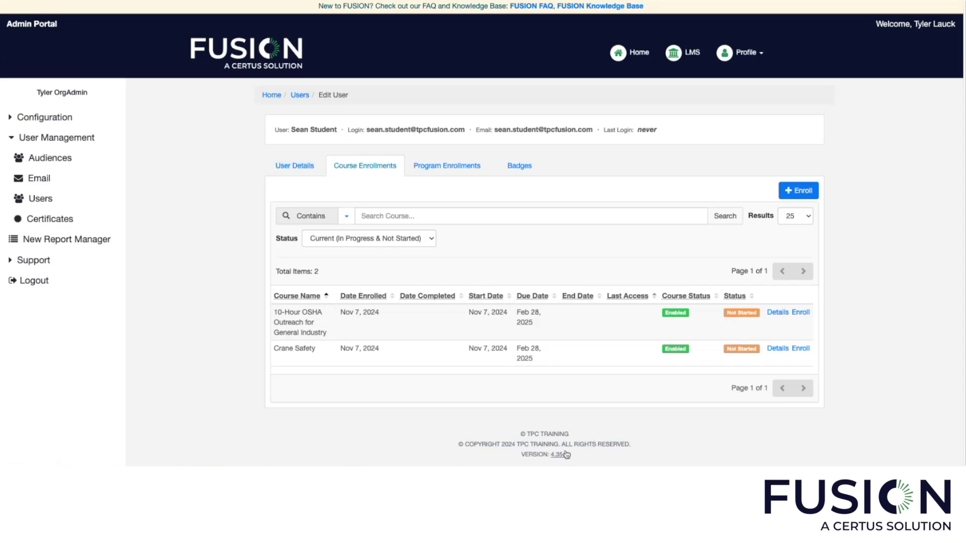
{"action": "left_click", "coordinate": [778, 352]}
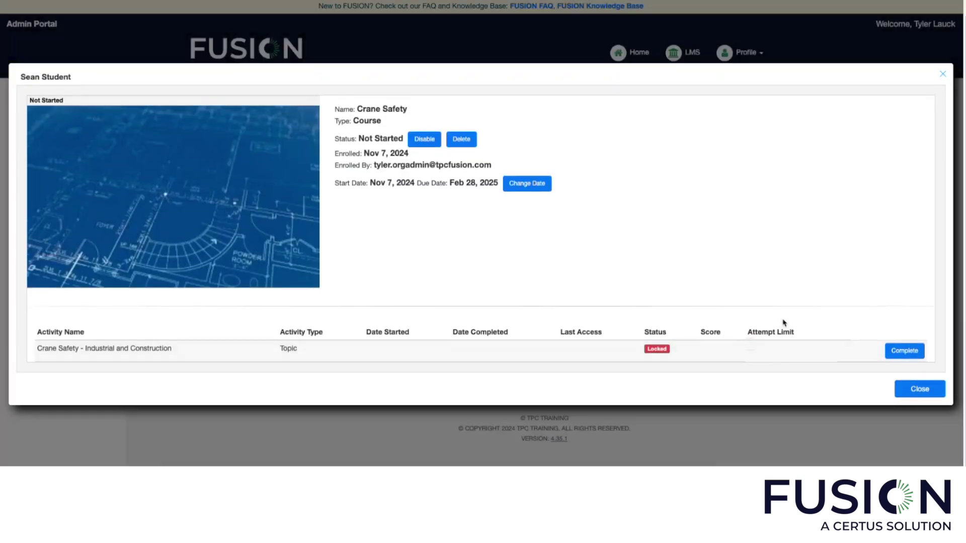
{"action": "left_click", "coordinate": [461, 140]}
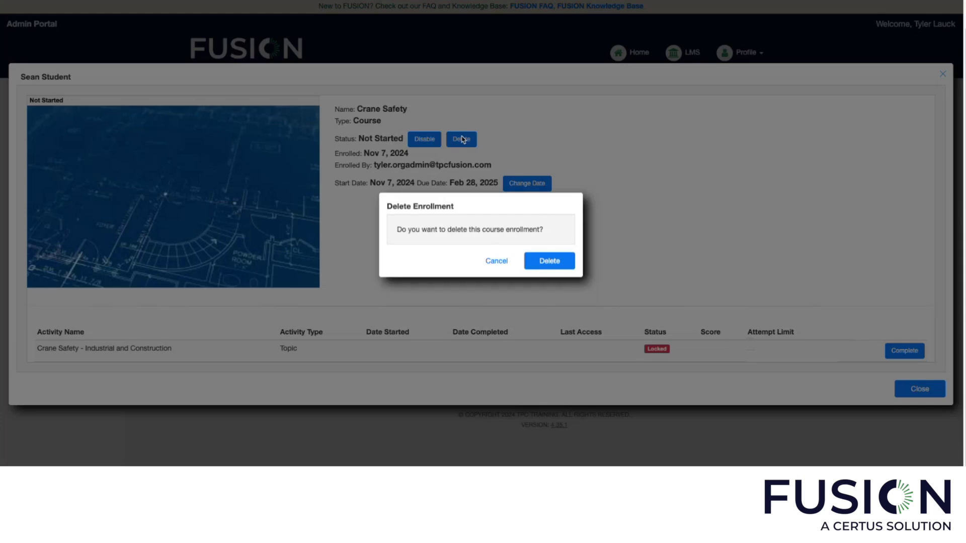
{"action": "left_click", "coordinate": [557, 261]}
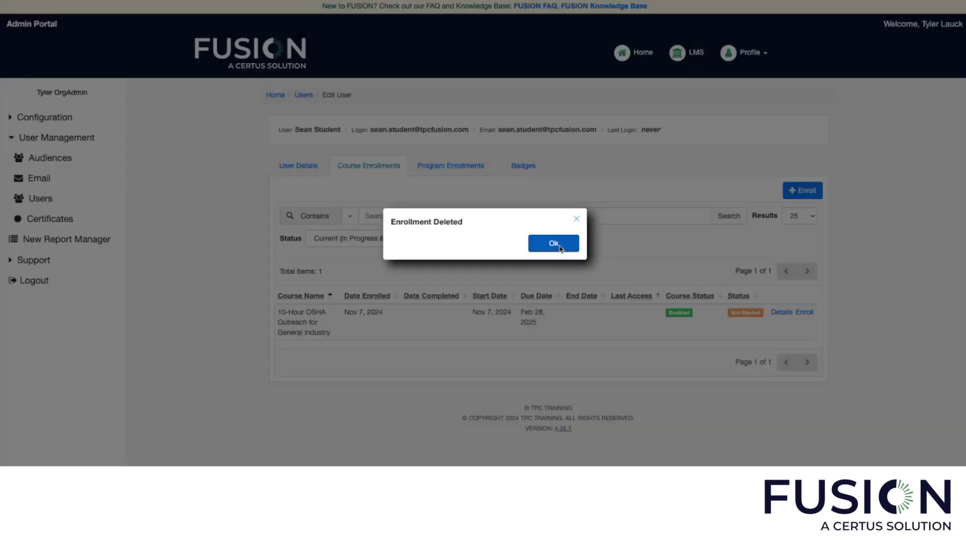
{"action": "left_click", "coordinate": [558, 246]}
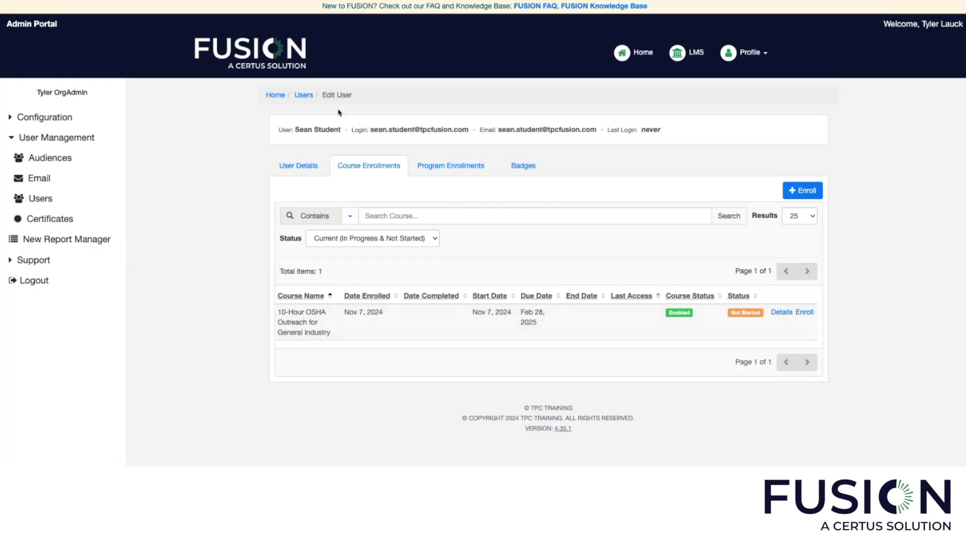
Step: Return to the user list and toggle the disabled flag for the last two student accounts listed
{"action": "left_click", "coordinate": [304, 95]}
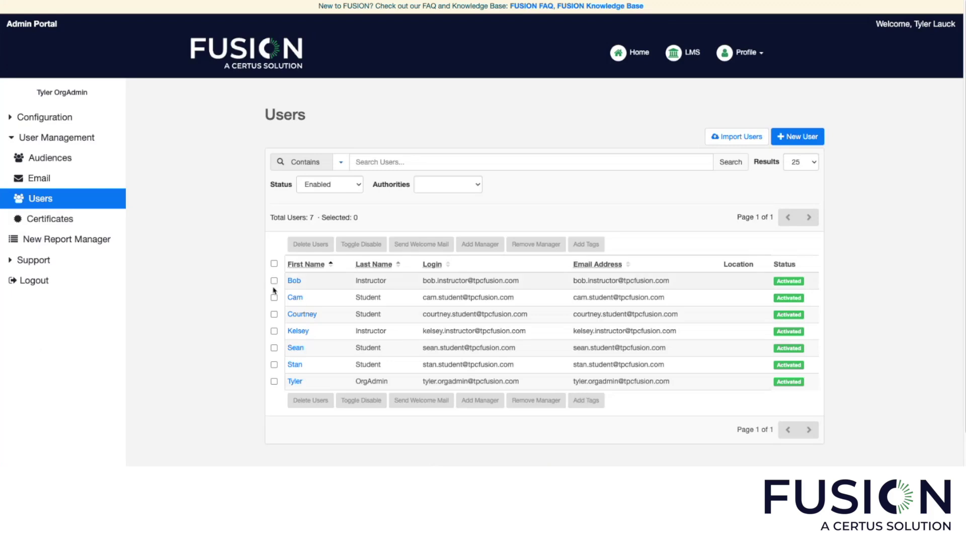
{"action": "left_click", "coordinate": [274, 349]}
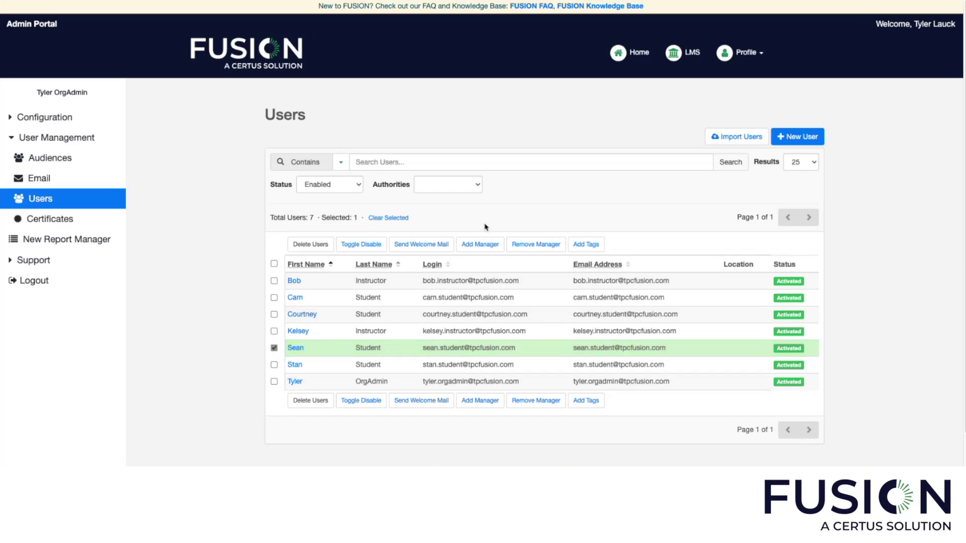
{"action": "left_click", "coordinate": [274, 365]}
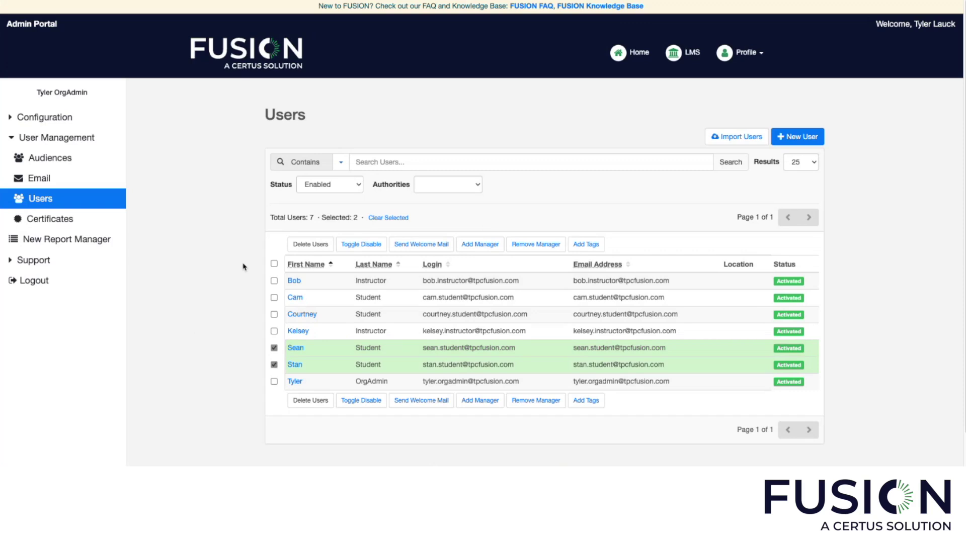
{"action": "left_click", "coordinate": [369, 246]}
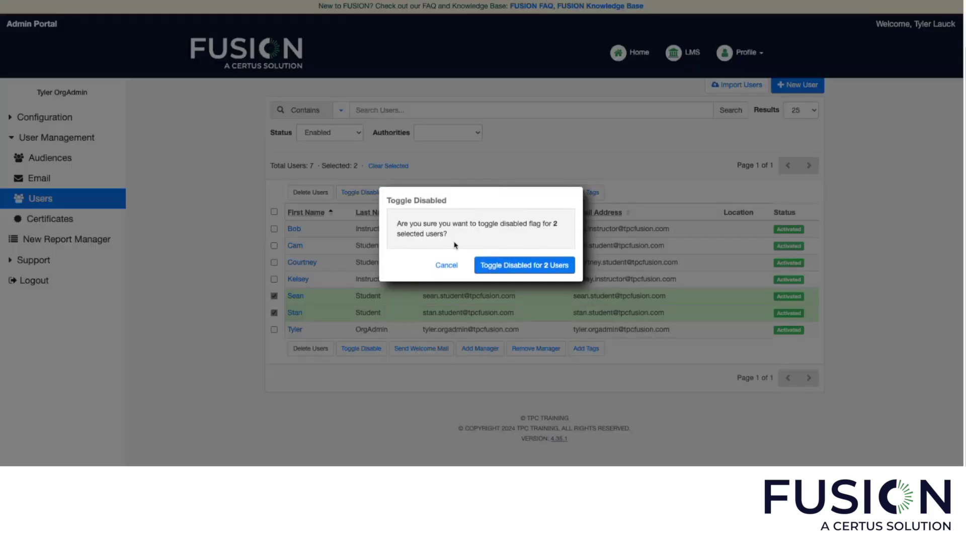
{"action": "left_click", "coordinate": [505, 267]}
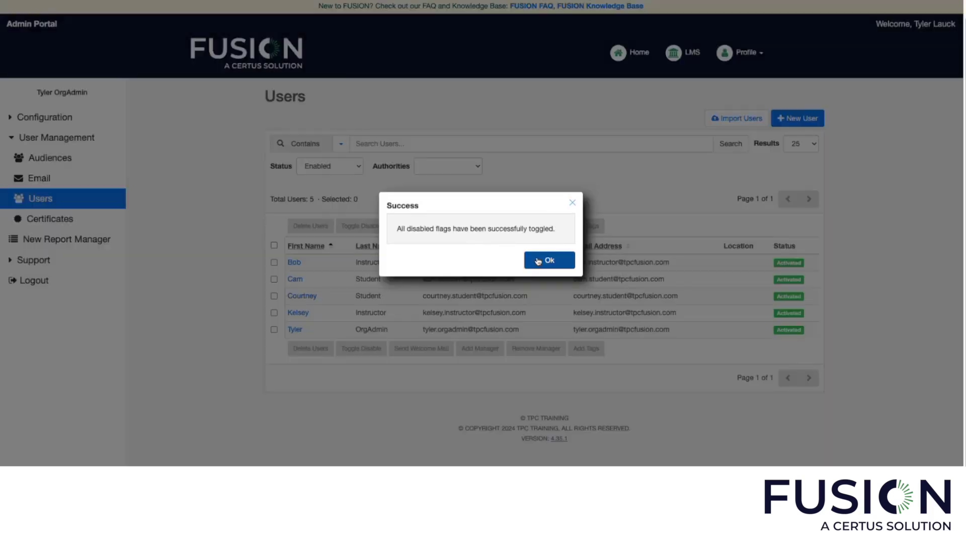
{"action": "left_click", "coordinate": [538, 261]}
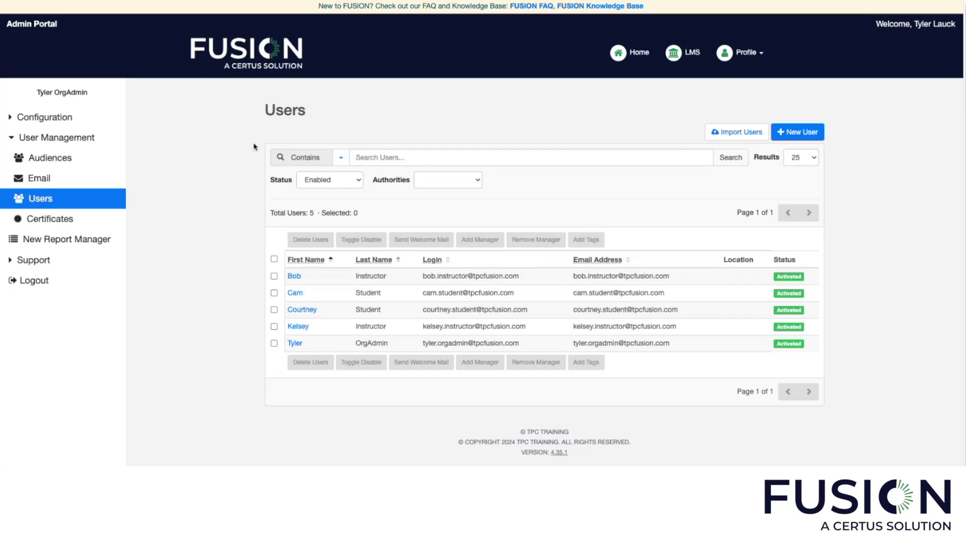
Step: Filter the user list to show all statuses and re-enable the two disabled student accounts
{"action": "left_click", "coordinate": [331, 182]}
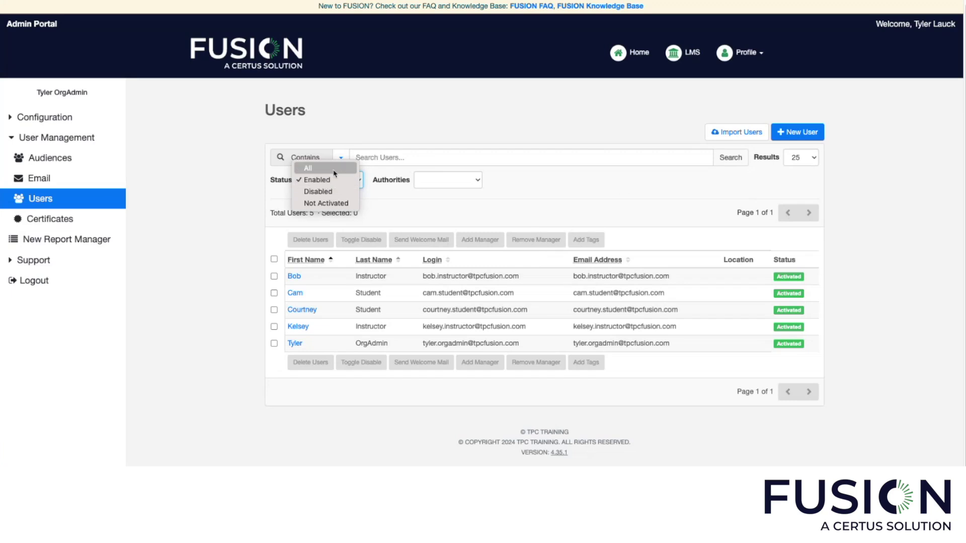
{"action": "left_click", "coordinate": [332, 170]}
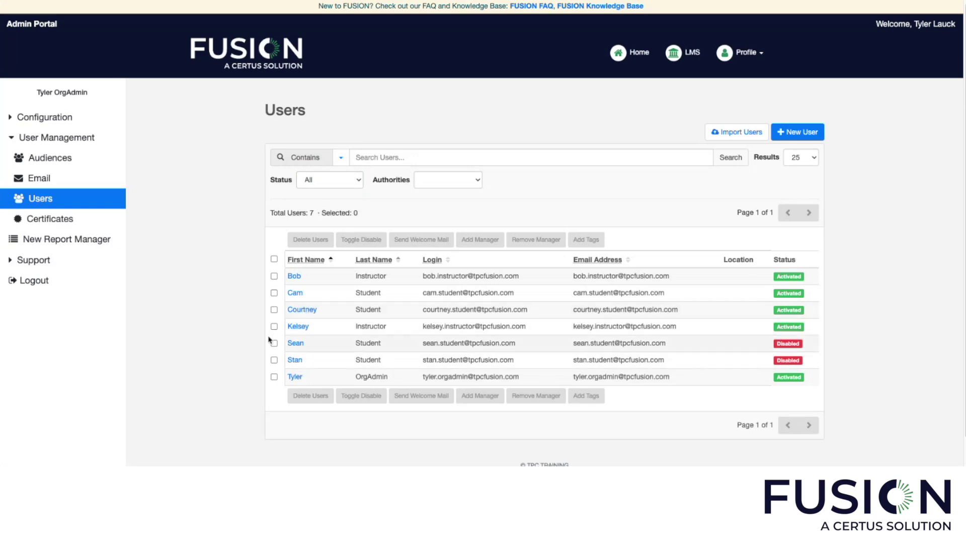
{"action": "left_click", "coordinate": [274, 360]}
{"action": "left_click", "coordinate": [274, 343]}
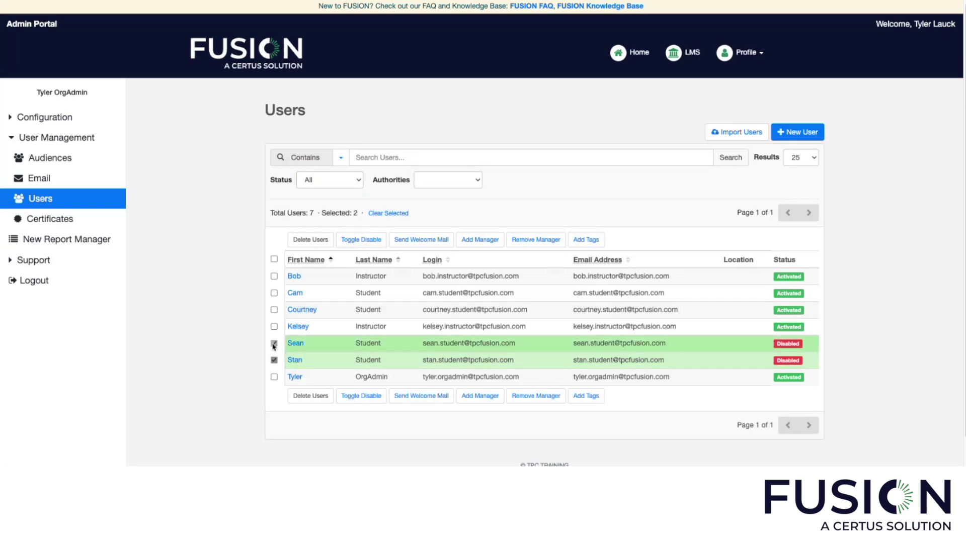
{"action": "left_click", "coordinate": [375, 250]}
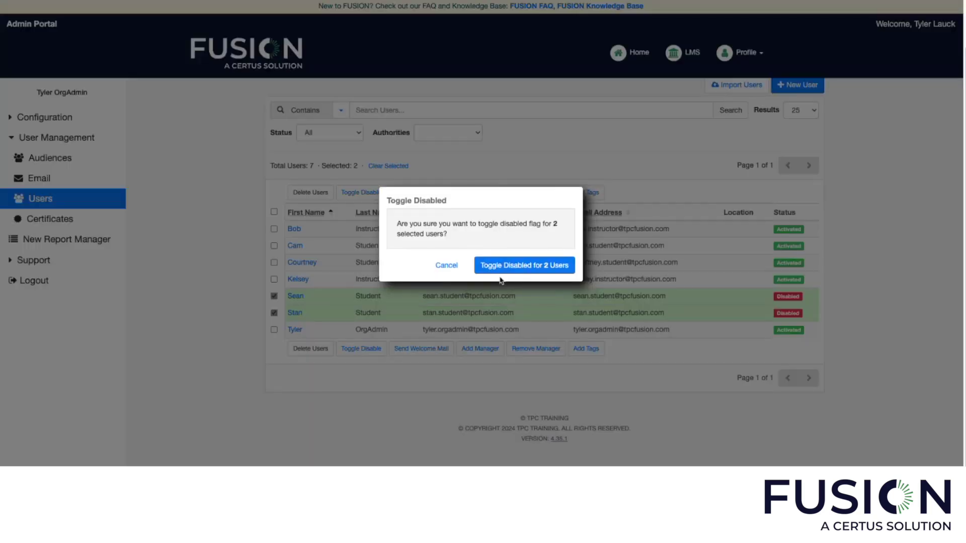
{"action": "left_click", "coordinate": [508, 271]}
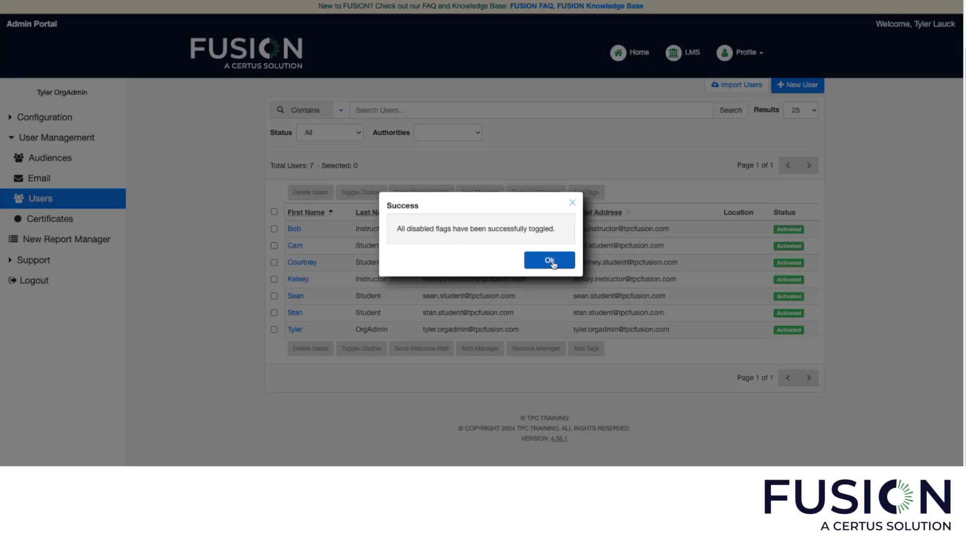
{"action": "left_click", "coordinate": [550, 260]}
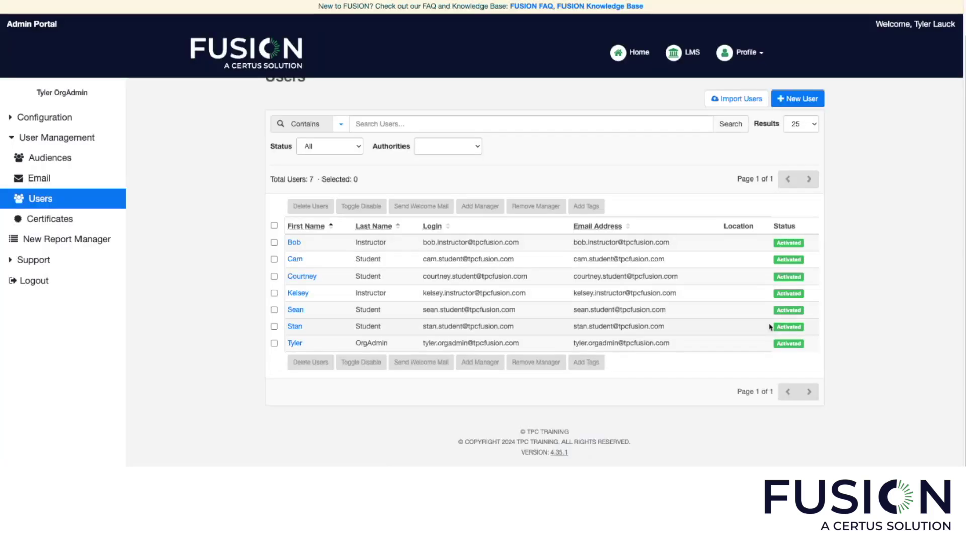
{"action": "left_click", "coordinate": [274, 310]}
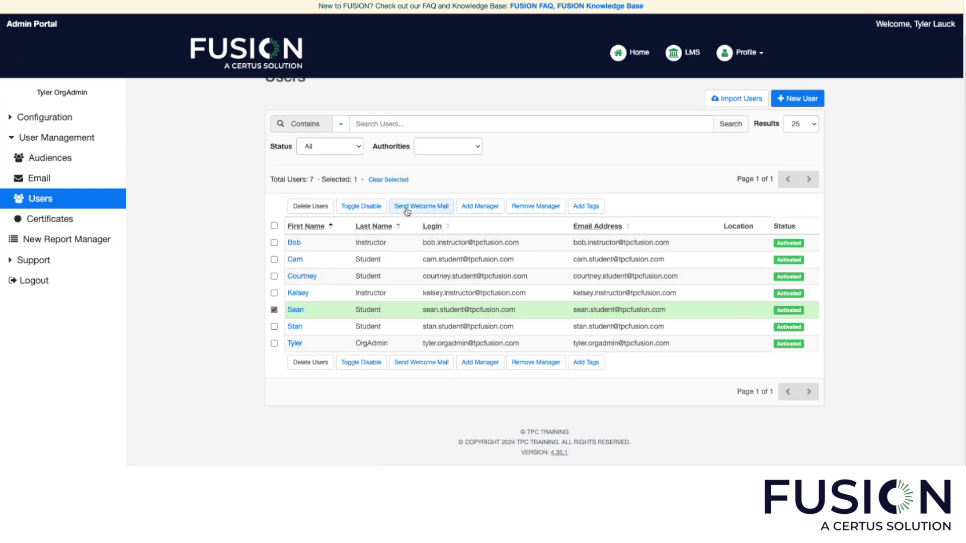
{"action": "left_click", "coordinate": [274, 327]}
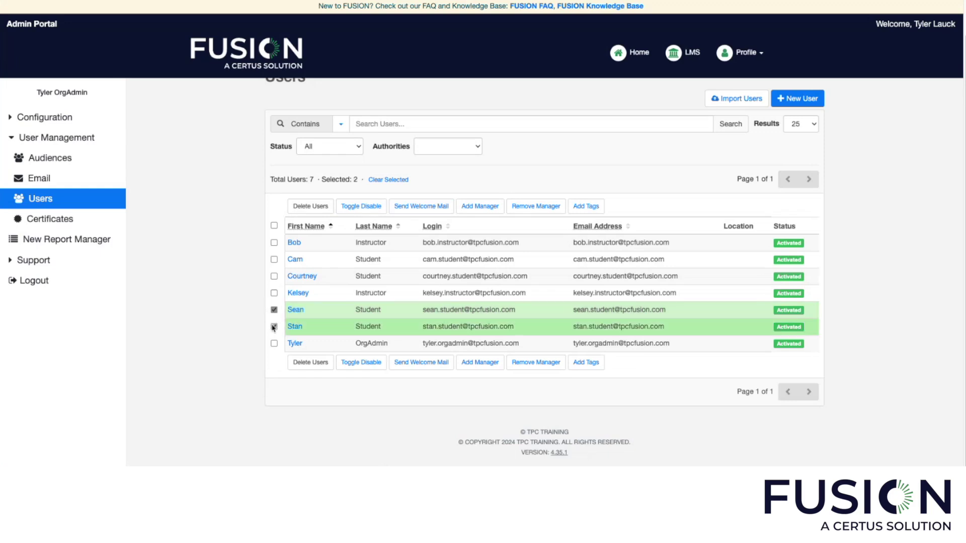
{"action": "left_click", "coordinate": [273, 276]}
{"action": "left_click", "coordinate": [273, 260]}
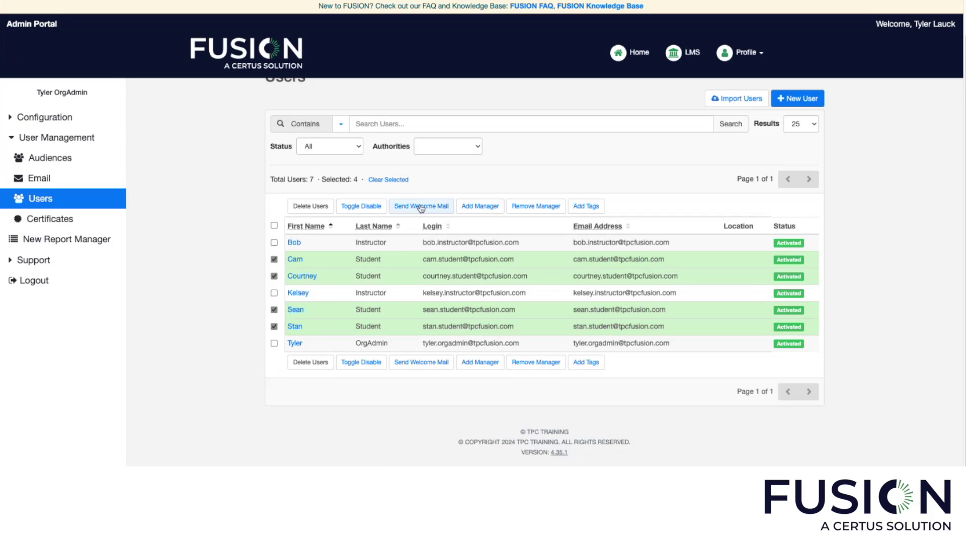
{"action": "left_click", "coordinate": [273, 260]}
{"action": "left_click", "coordinate": [274, 276]}
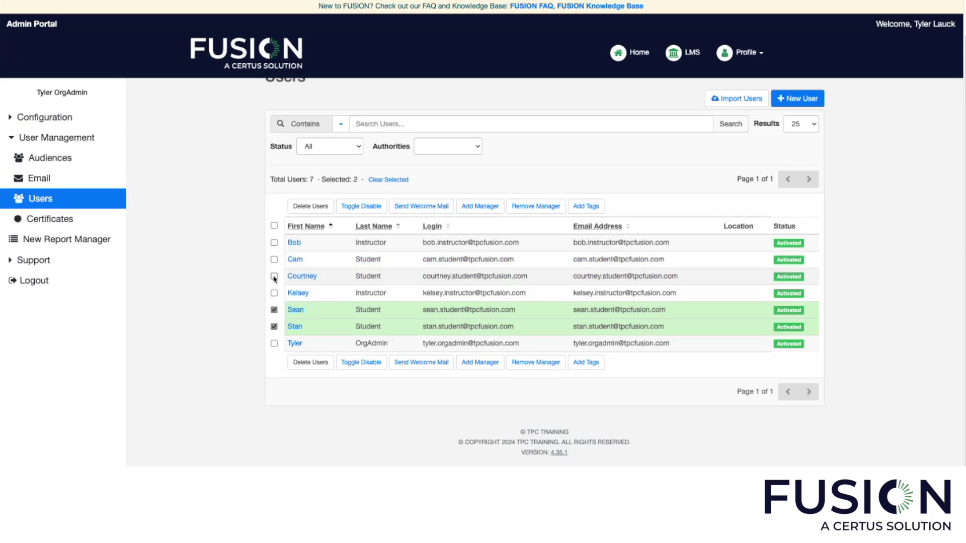
{"action": "left_click", "coordinate": [274, 310]}
{"action": "left_click", "coordinate": [274, 326]}
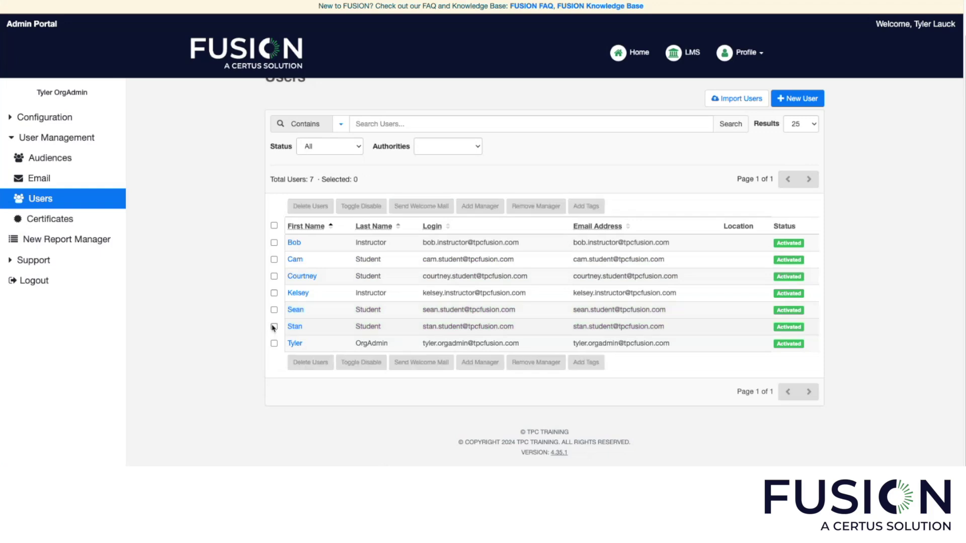
Step: Open the enrollments of the 10-Hour OSHA Outreach for General Industry course from the course configuration
{"action": "scroll", "coordinate": [239, 246], "scroll_direction": "up", "scroll_amount": 2}
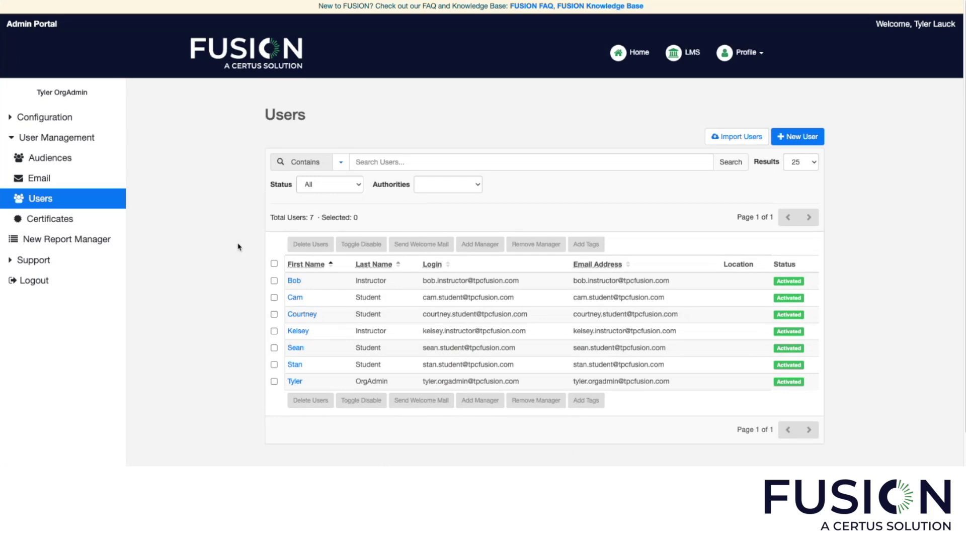
{"action": "left_click", "coordinate": [75, 117]}
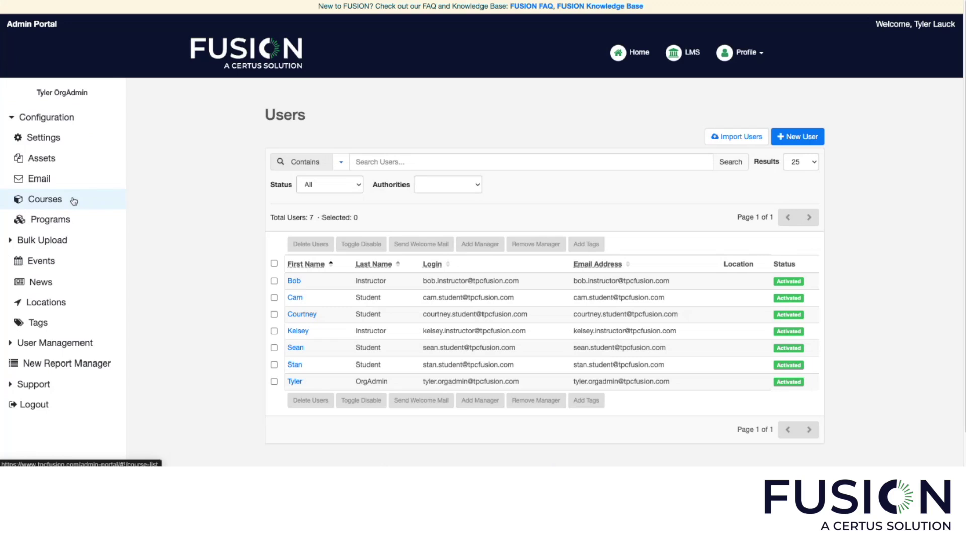
{"action": "left_click", "coordinate": [74, 201]}
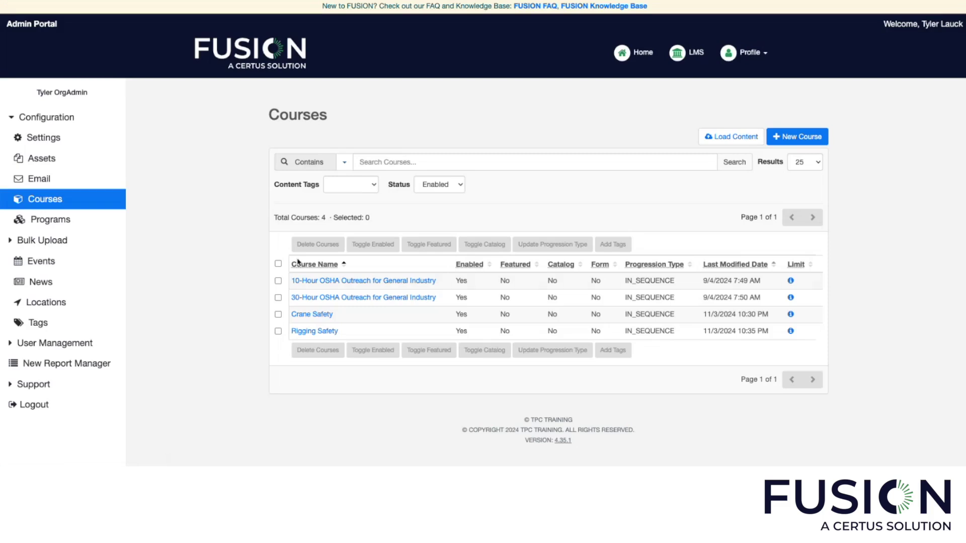
{"action": "left_click", "coordinate": [349, 286]}
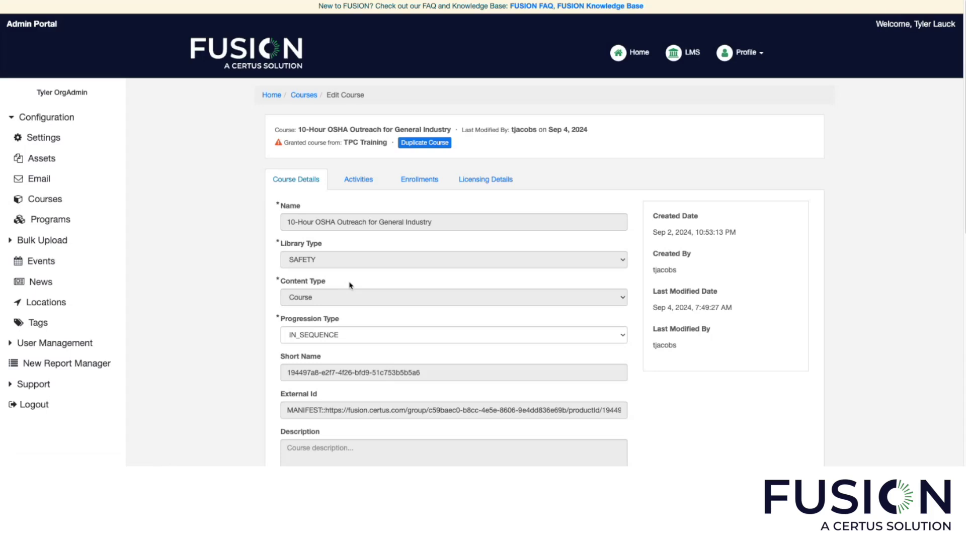
{"action": "left_click", "coordinate": [405, 185]}
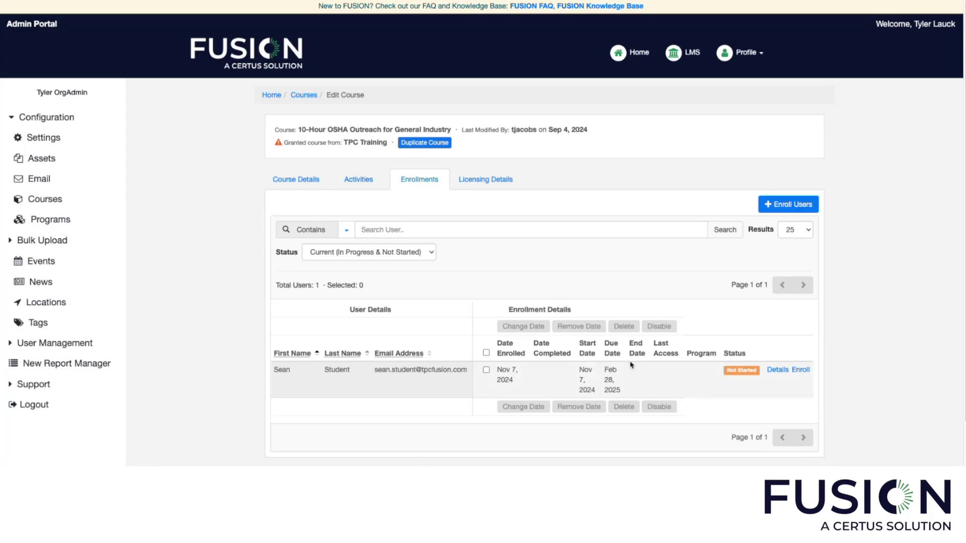
Step: Enroll the last two student accounts offered for selection in this course, with start date 11/07/2024 and no due or end date
{"action": "left_click", "coordinate": [795, 205]}
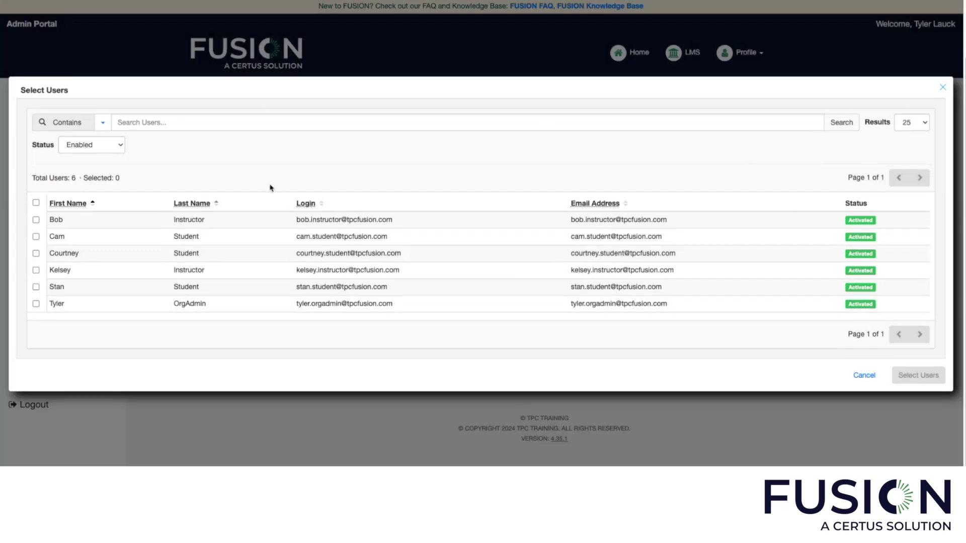
{"action": "left_click", "coordinate": [36, 253]}
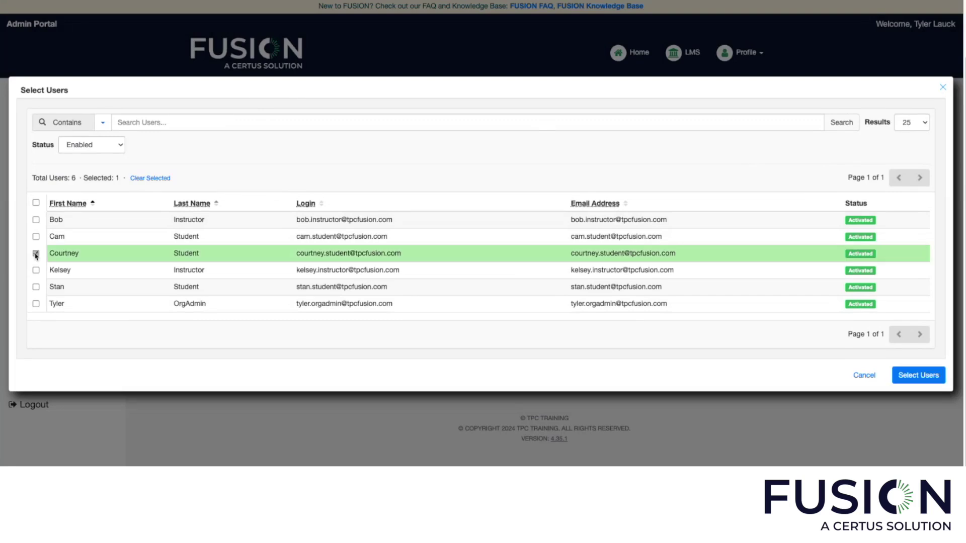
{"action": "left_click", "coordinate": [35, 288]}
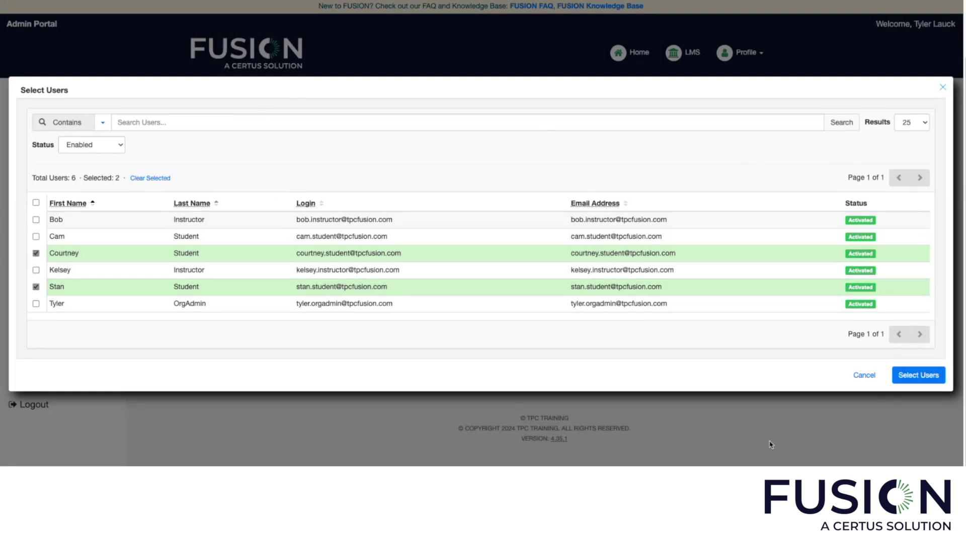
{"action": "left_click", "coordinate": [915, 376]}
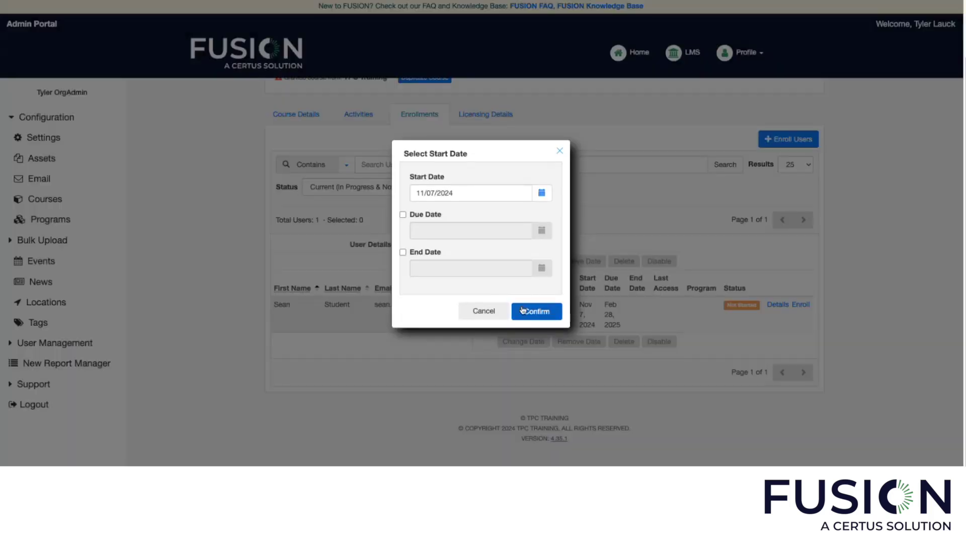
{"action": "left_click", "coordinate": [522, 310]}
{"action": "left_click", "coordinate": [556, 273]}
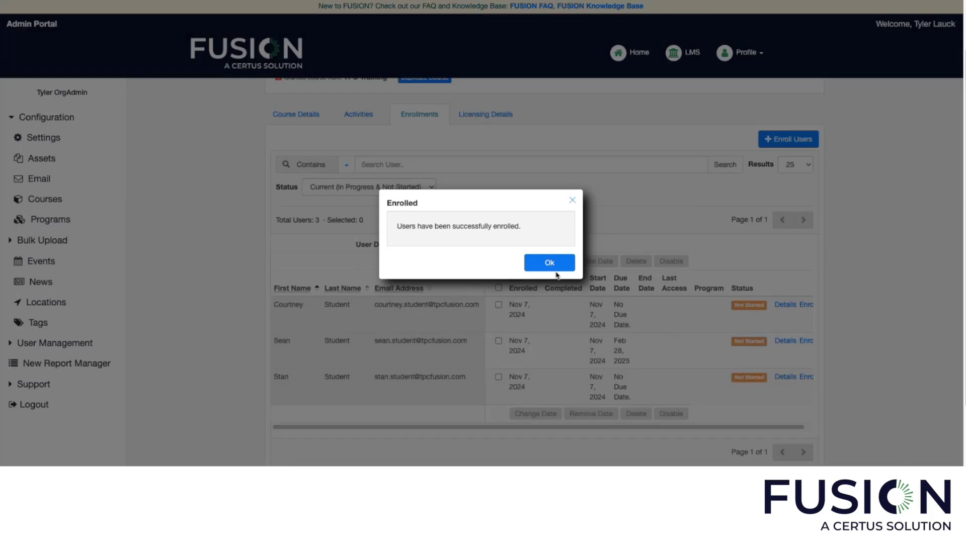
{"action": "left_click", "coordinate": [557, 264]}
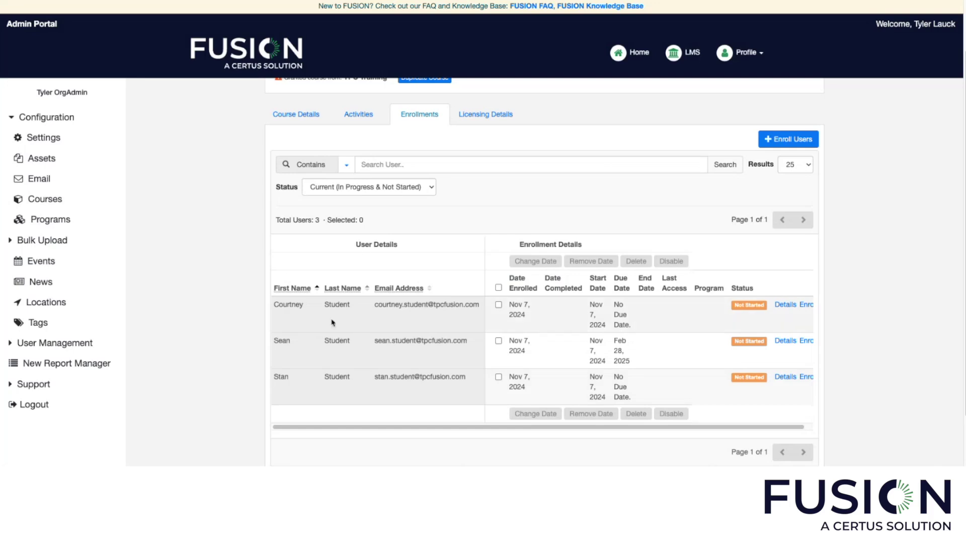
Step: Reopen the 10-Hour OSHA Outreach for General Industry course from the course list and view its licensing details
{"action": "scroll", "coordinate": [482, 266], "scroll_direction": "up", "scroll_amount": 3}
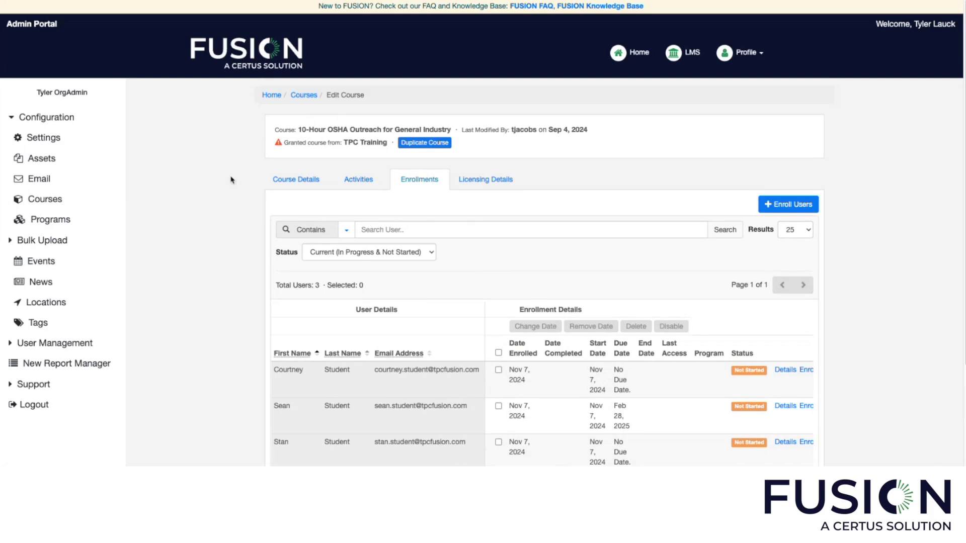
{"action": "left_click", "coordinate": [74, 198]}
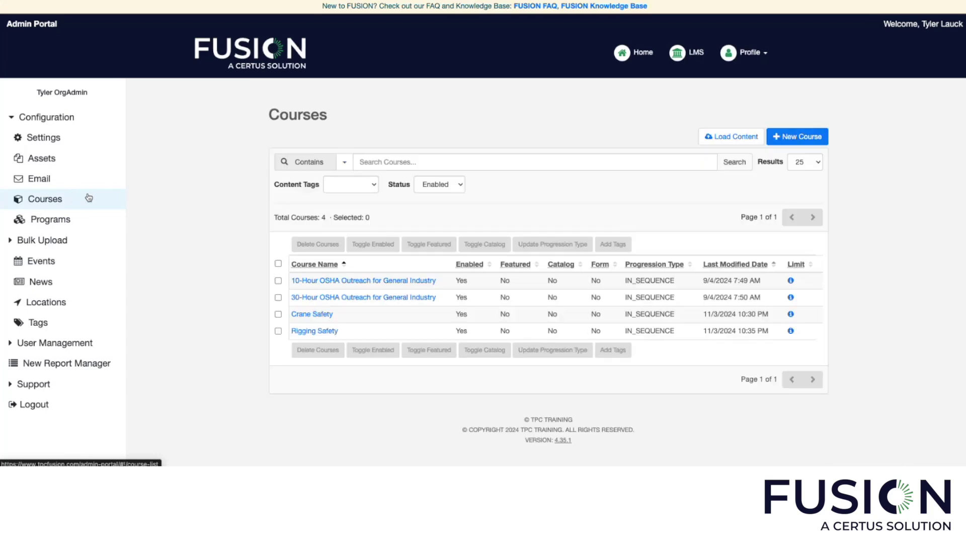
{"action": "left_click", "coordinate": [346, 282]}
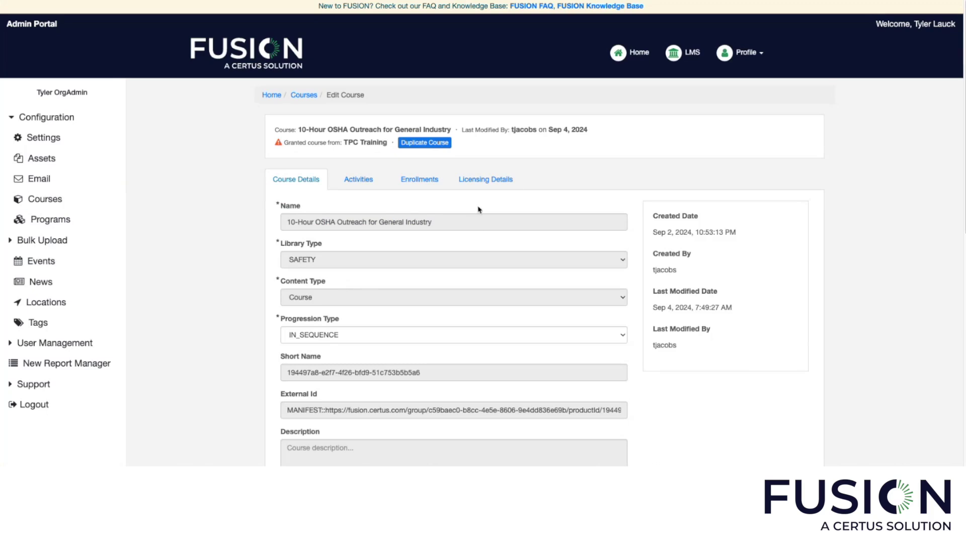
{"action": "left_click", "coordinate": [492, 183]}
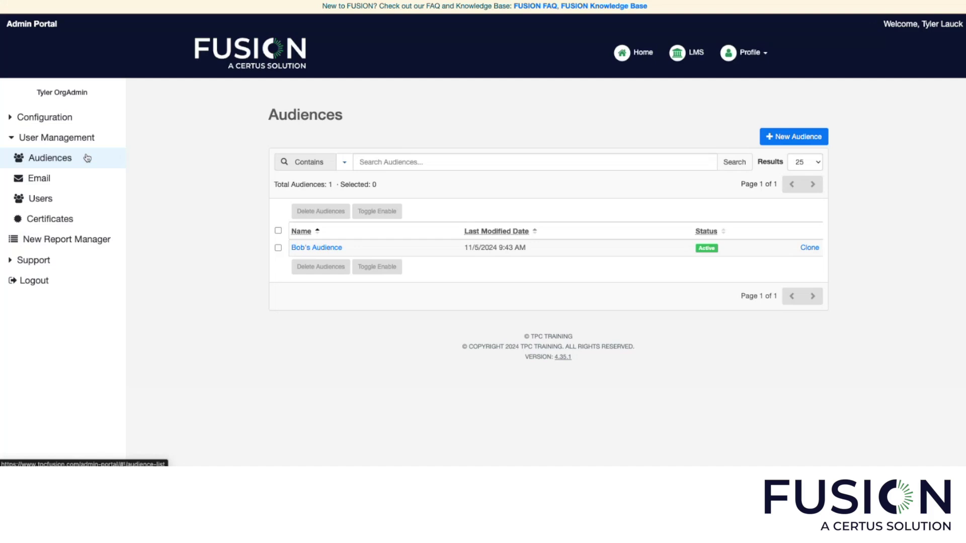
Step: Start a new audience in the audience list and name it as the second instructor's audience, using that instructor's first name
{"action": "left_click", "coordinate": [87, 158]}
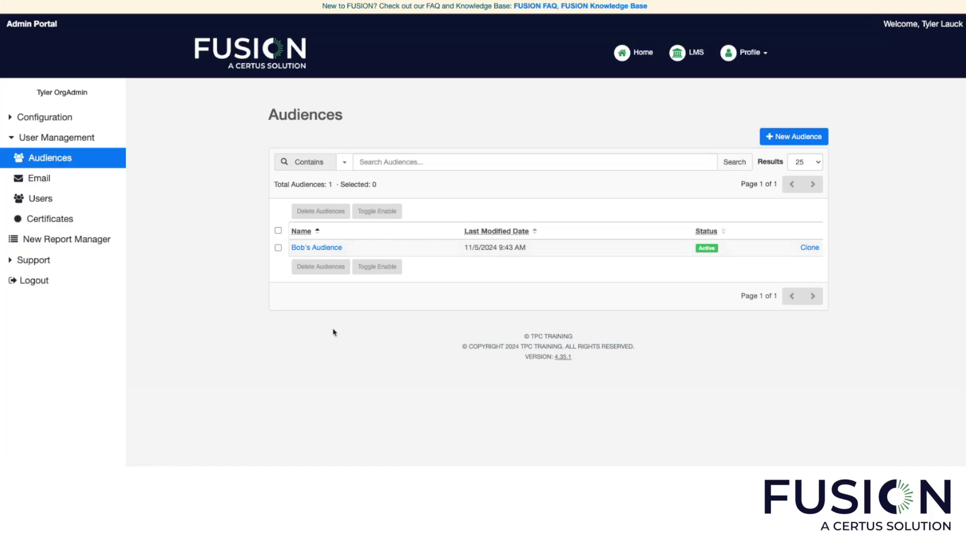
{"action": "left_click", "coordinate": [802, 135]}
{"action": "left_click", "coordinate": [370, 166]}
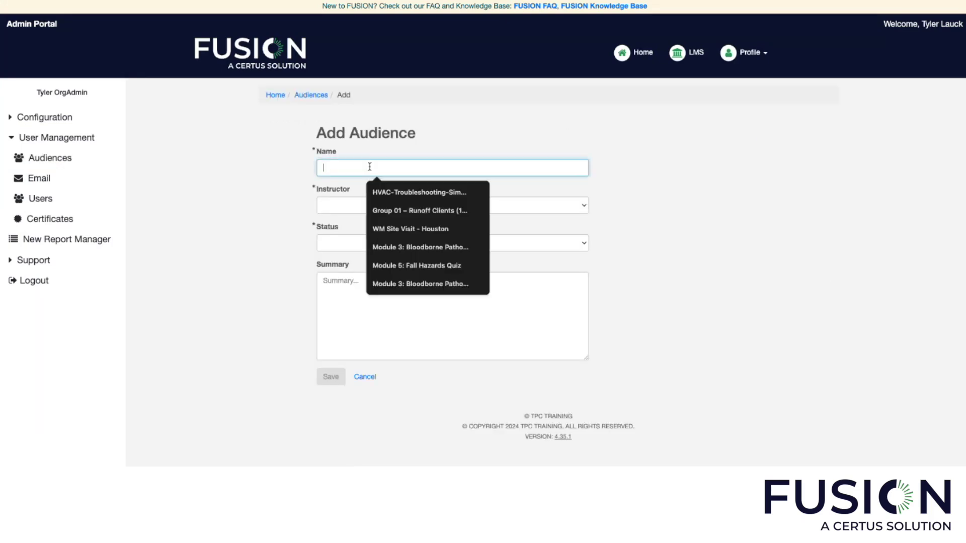
{"action": "type", "text": "Kelsey'"}
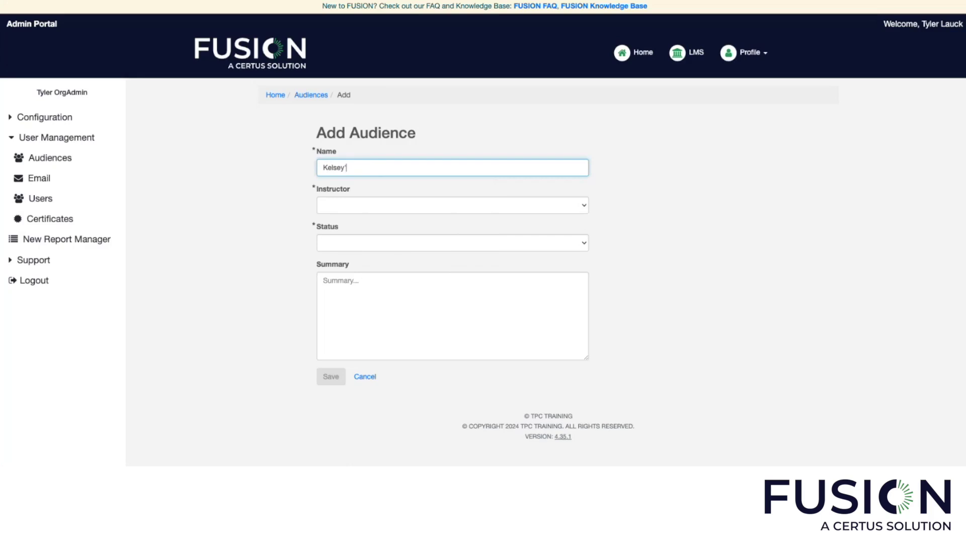
{"action": "type", "text": "s Audience"}
Step: Assign the second instructor offered to the new audience, set its status to Active, and save it
{"action": "left_click", "coordinate": [343, 204]}
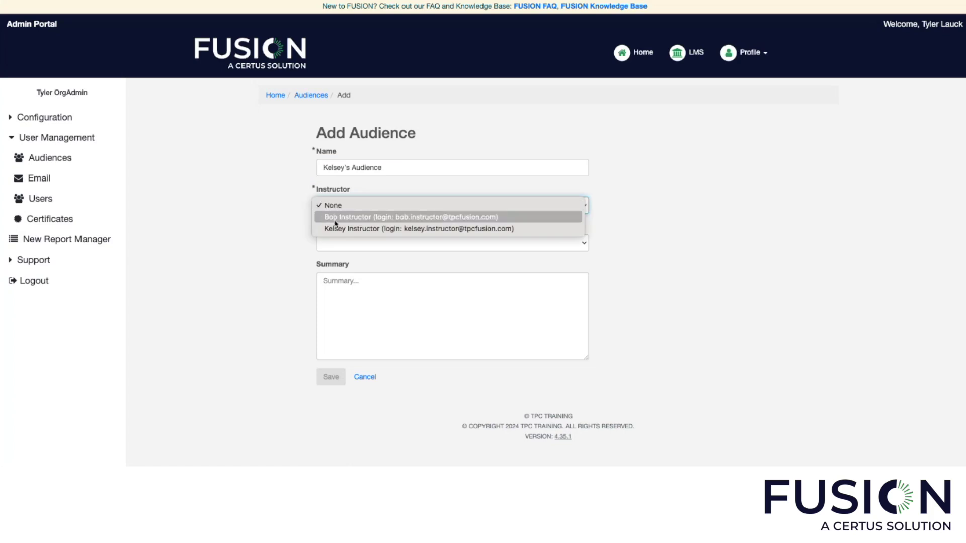
{"action": "left_click", "coordinate": [339, 229]}
{"action": "left_click", "coordinate": [336, 244]}
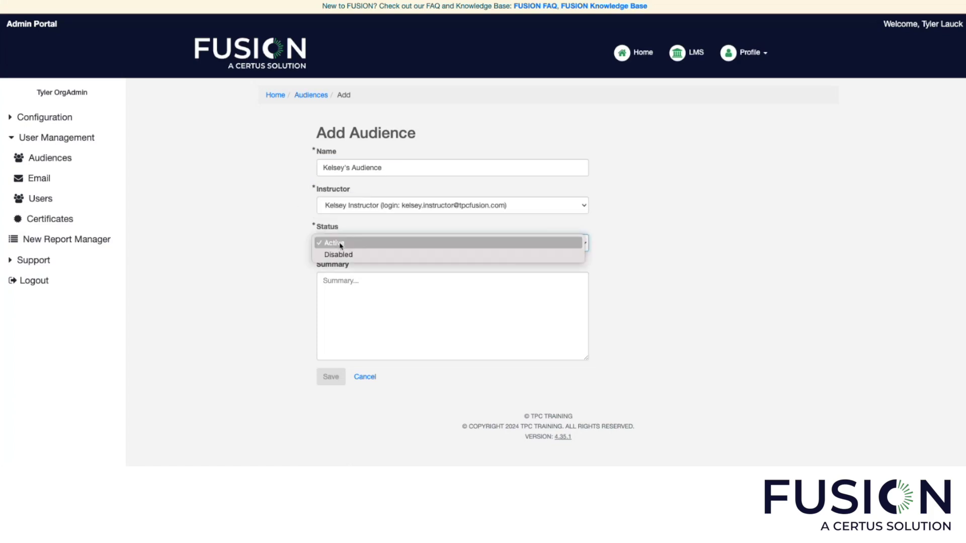
{"action": "left_click", "coordinate": [339, 255]}
{"action": "left_click", "coordinate": [330, 376]}
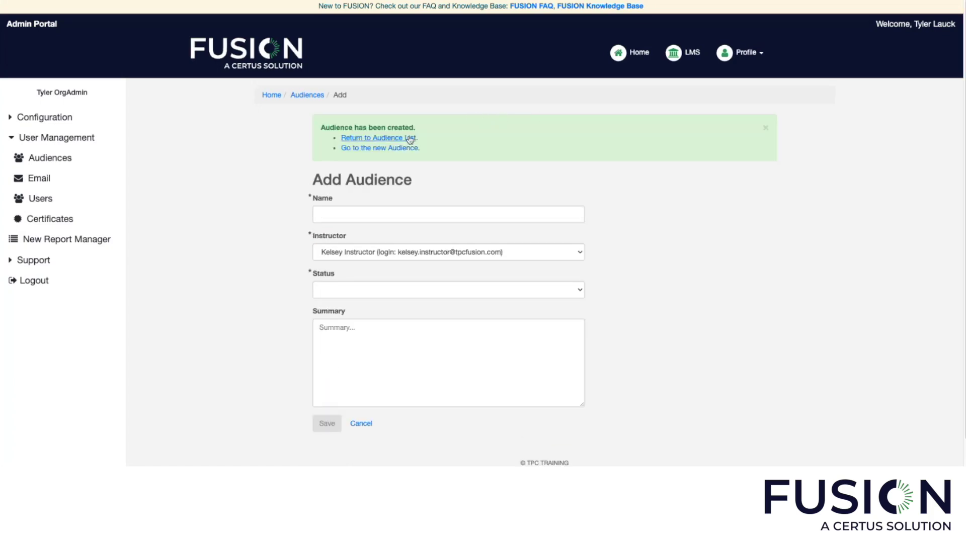
Step: Open the newly created audience and review its audience details
{"action": "left_click", "coordinate": [394, 149]}
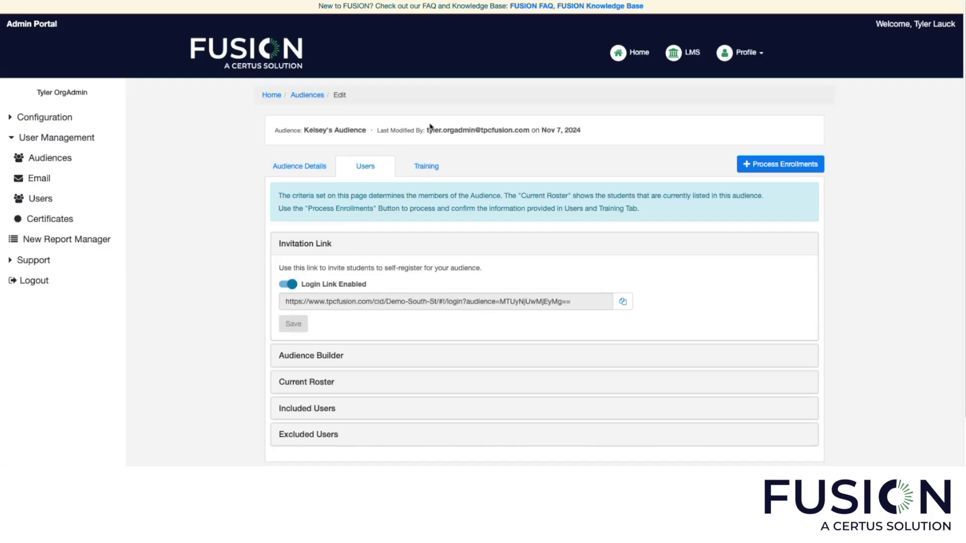
{"action": "left_click", "coordinate": [290, 168]}
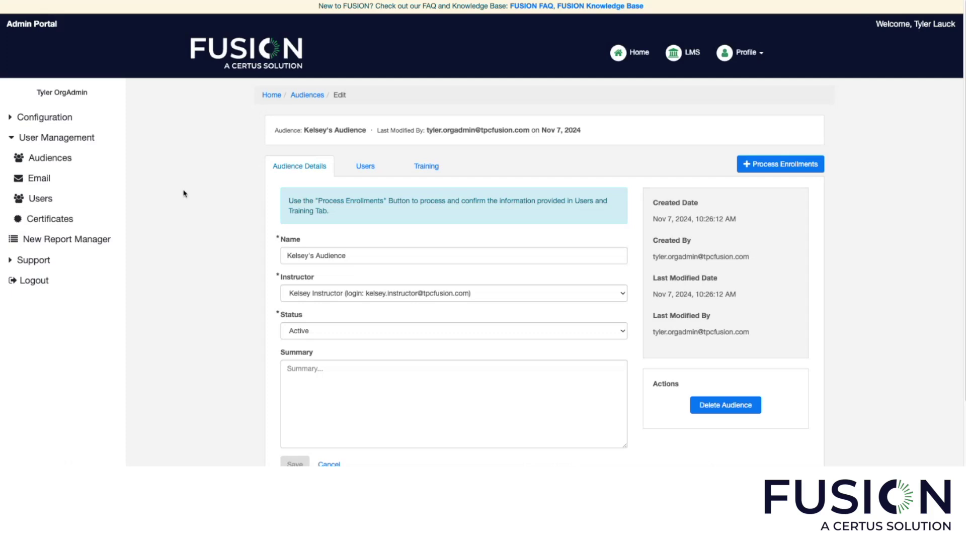
{"action": "scroll", "coordinate": [201, 197], "scroll_direction": "down", "scroll_amount": 1}
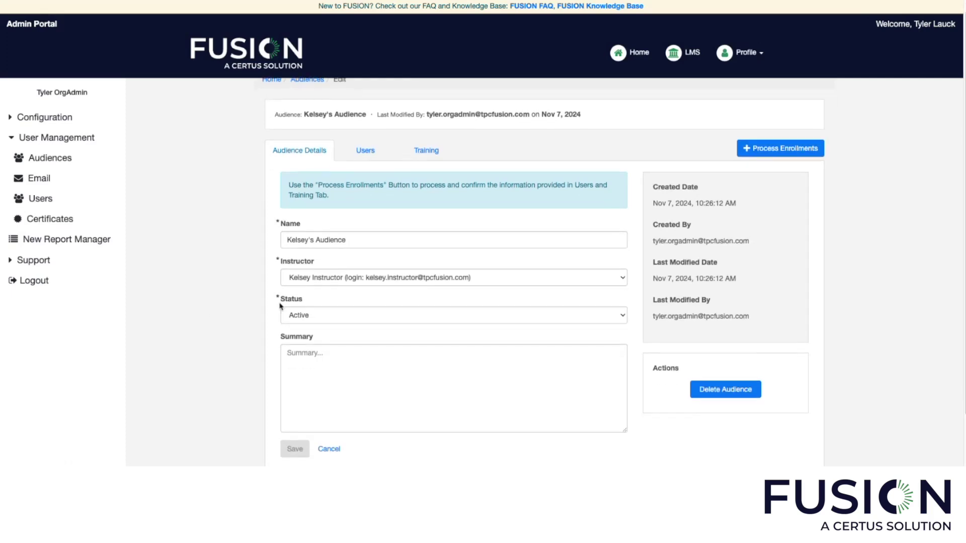
{"action": "scroll", "coordinate": [213, 305], "scroll_direction": "up", "scroll_amount": 1}
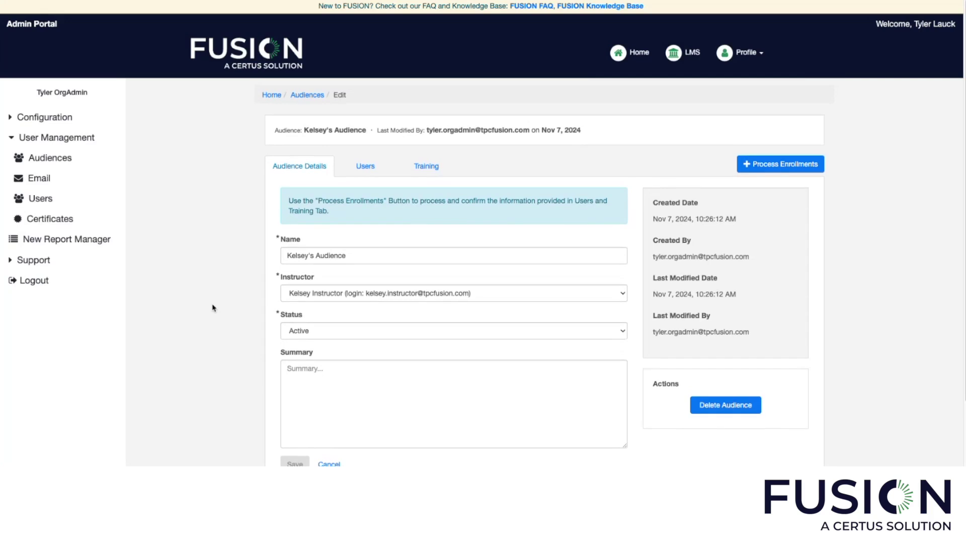
Step: Add the 30-Hour OSHA Outreach for General Industry and Rigging Safety courses to the audience's training with enrollment frequency Once
{"action": "left_click", "coordinate": [436, 171]}
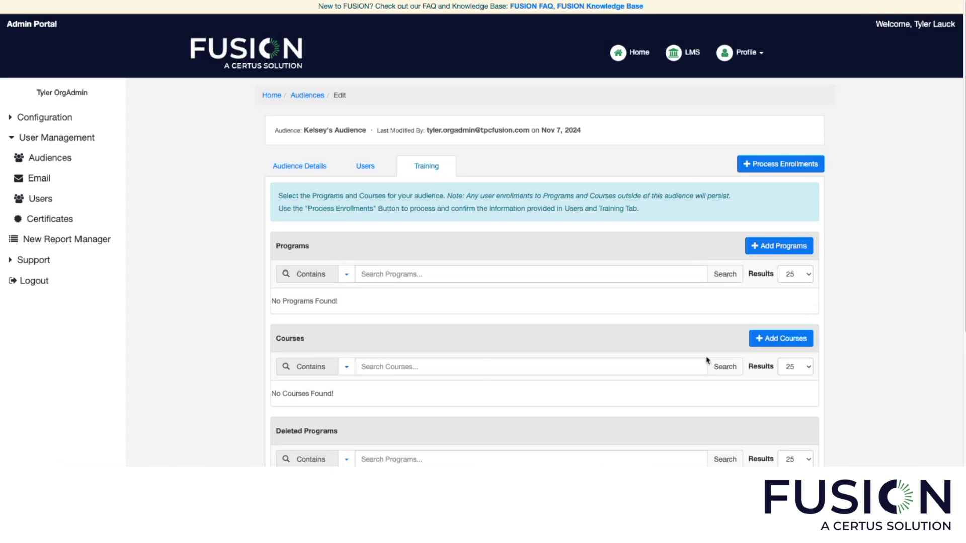
{"action": "left_click", "coordinate": [759, 343]}
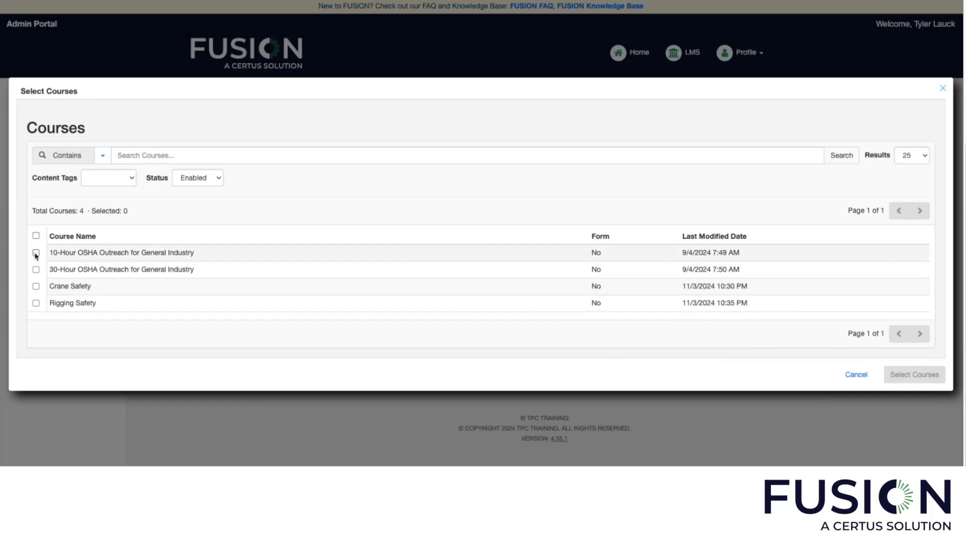
{"action": "left_click", "coordinate": [36, 303]}
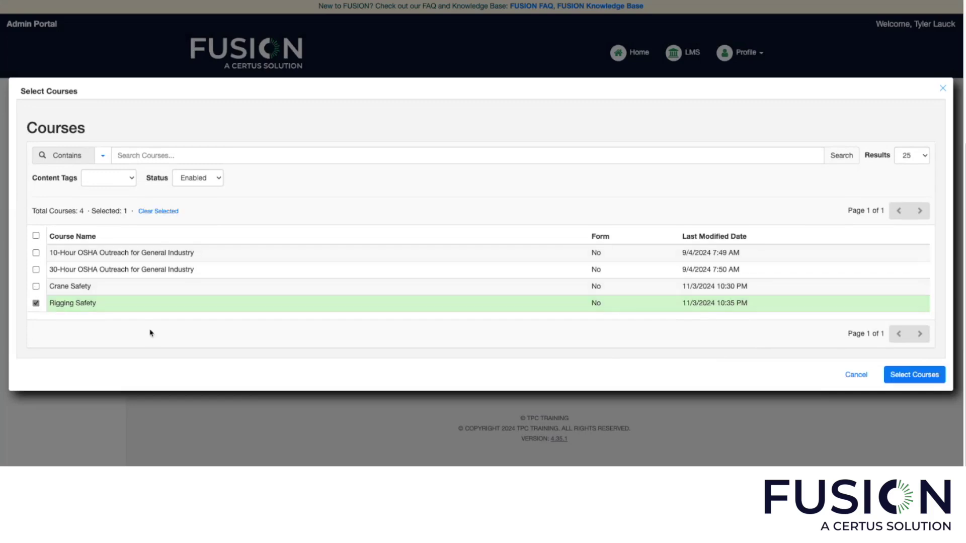
{"action": "left_click", "coordinate": [36, 270]}
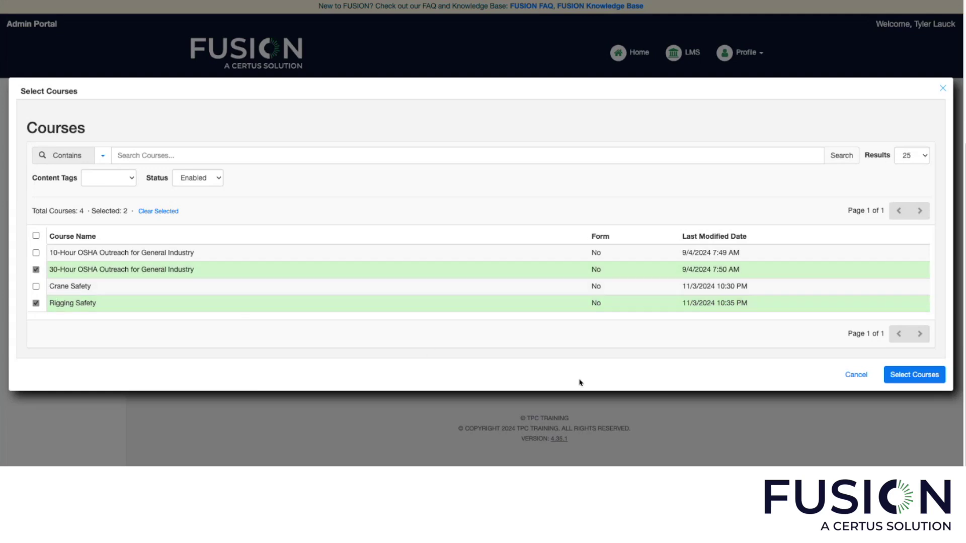
{"action": "left_click", "coordinate": [910, 377]}
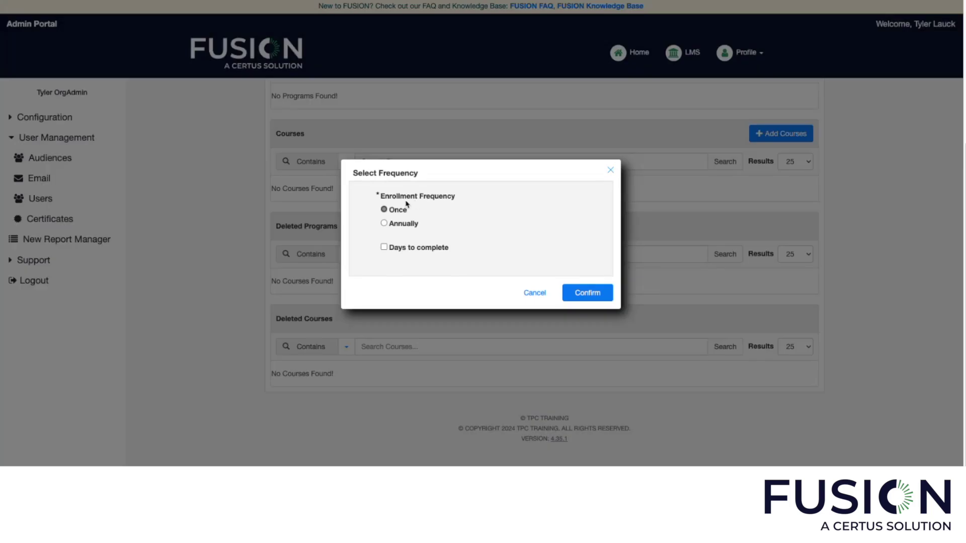
{"action": "left_click", "coordinate": [587, 294]}
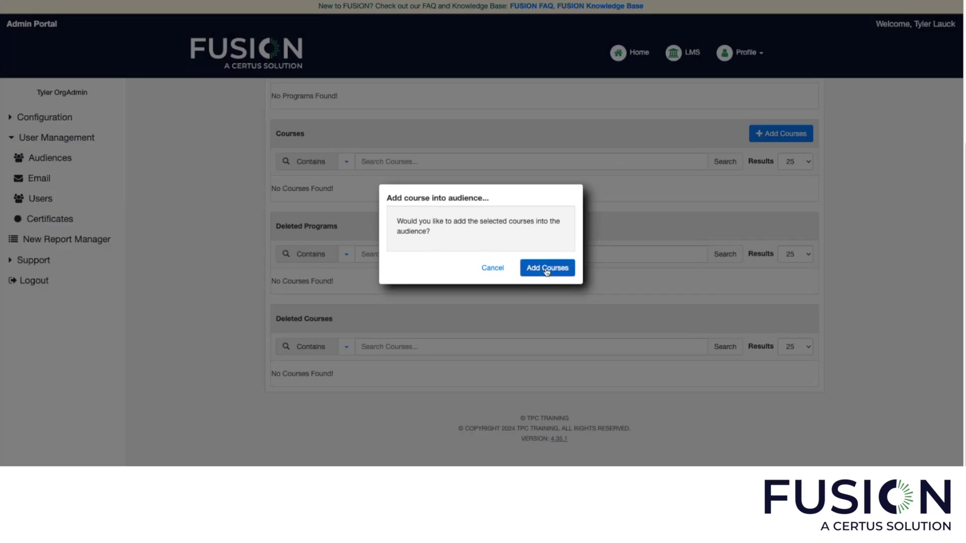
{"action": "left_click", "coordinate": [546, 269]}
{"action": "left_click", "coordinate": [549, 269]}
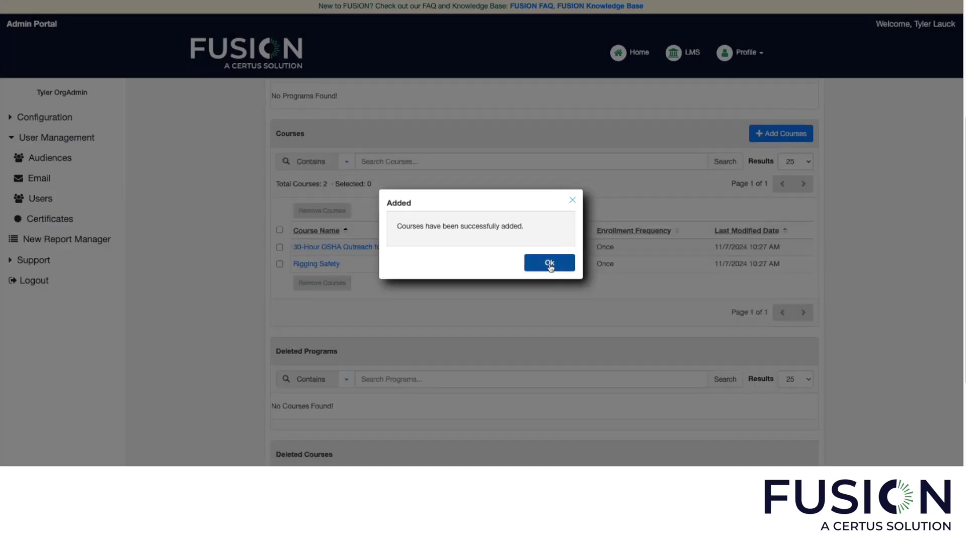
Step: Process the audience's enrollments for the current roster after the course additions
{"action": "scroll", "coordinate": [569, 253], "scroll_direction": "up", "scroll_amount": 4}
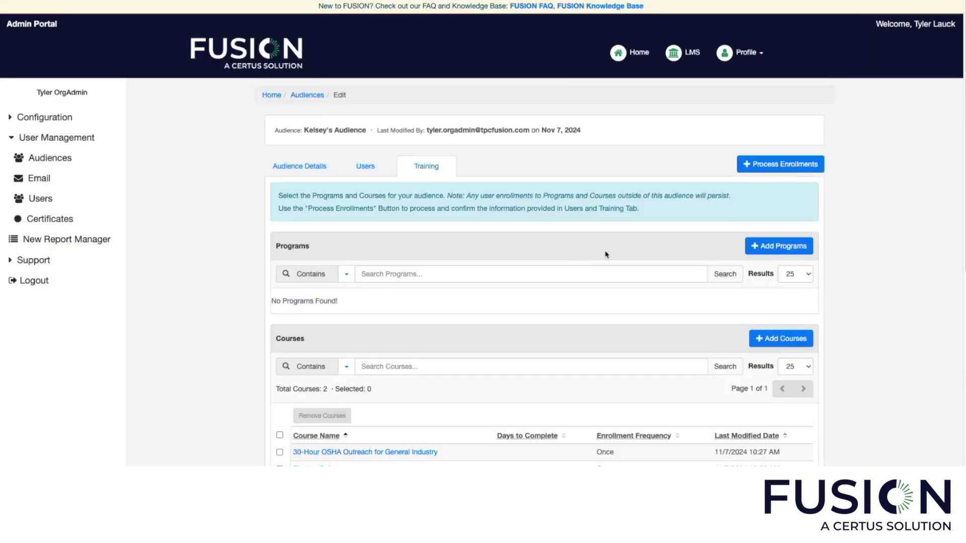
{"action": "left_click", "coordinate": [777, 169]}
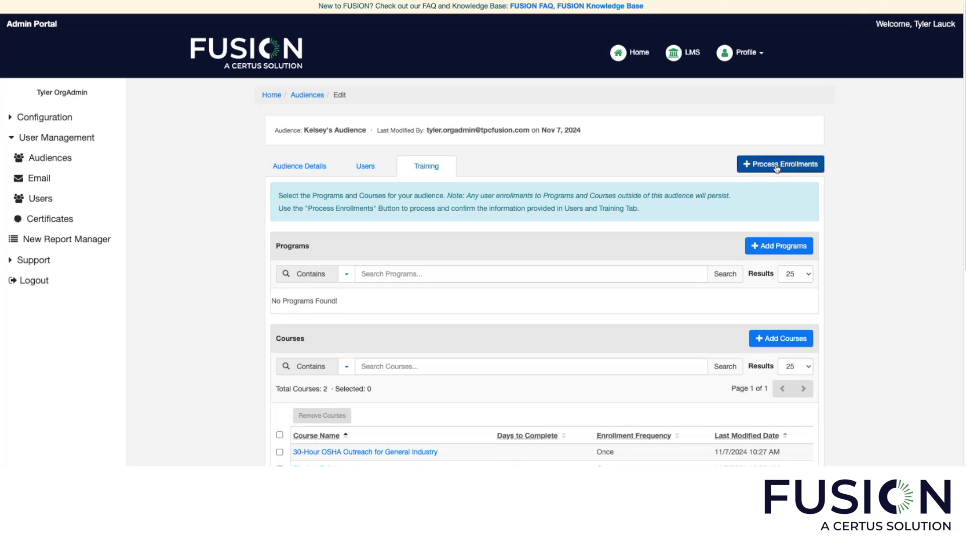
{"action": "left_click", "coordinate": [556, 261]}
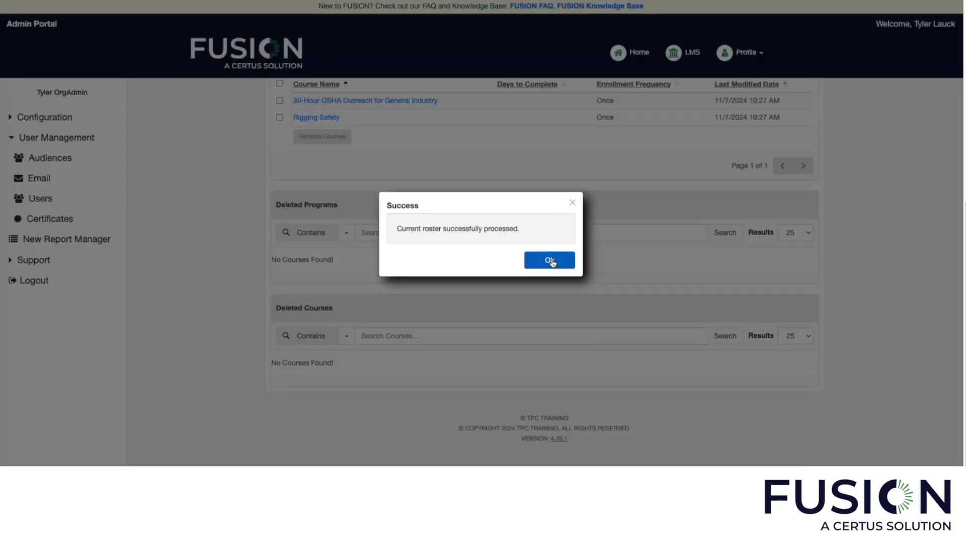
{"action": "left_click", "coordinate": [552, 265]}
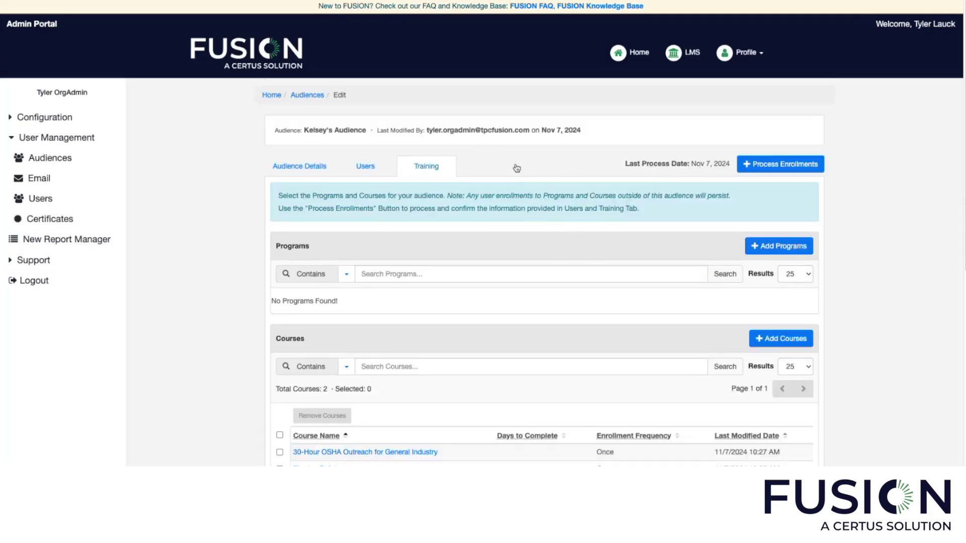
Step: Open the audience's invitation link in a separate Safari window and examine the student account creation form
{"action": "left_click", "coordinate": [359, 166]}
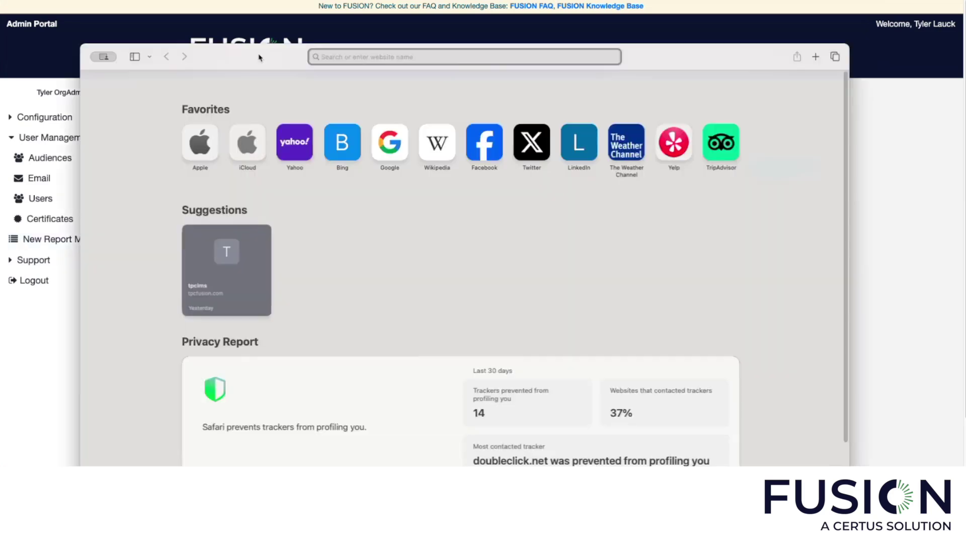
{"action": "left_click_drag", "start_coordinate": [259, 58], "coordinate": [336, 0]}
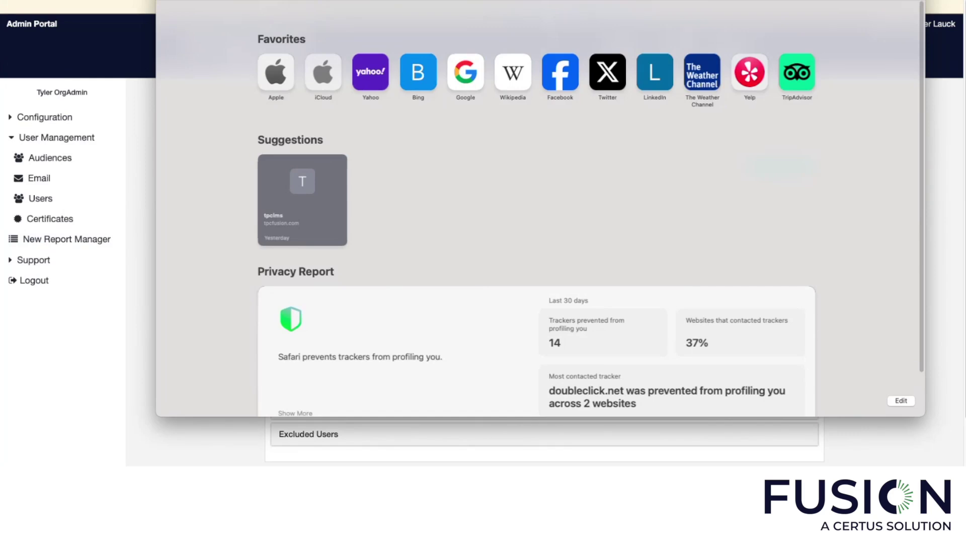
{"action": "key", "text": "Return"}
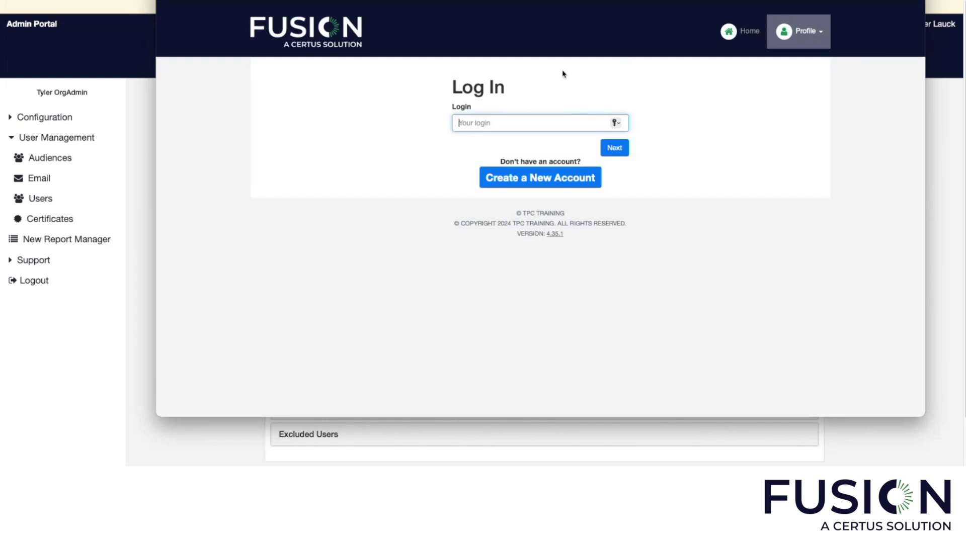
{"action": "left_click", "coordinate": [508, 184]}
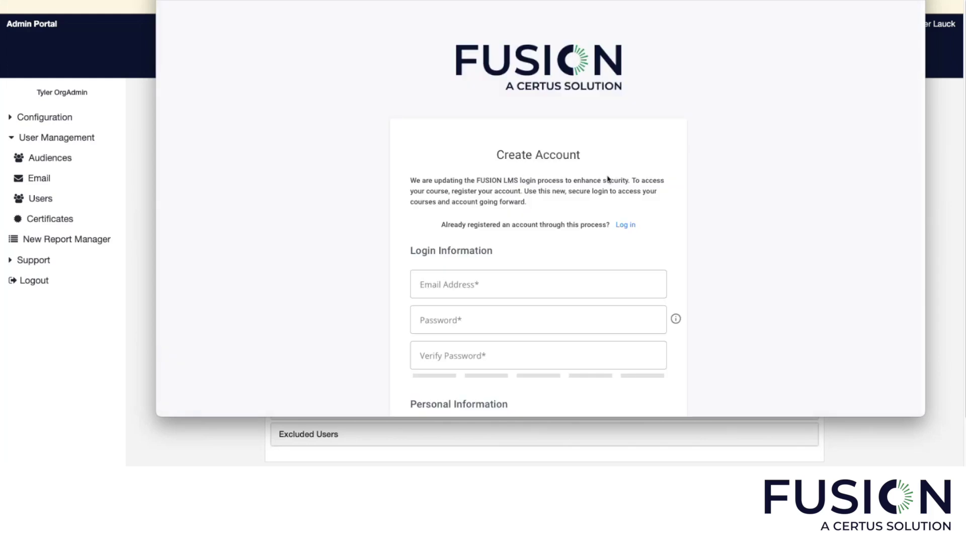
{"action": "scroll", "coordinate": [705, 164], "scroll_direction": "down", "scroll_amount": 3}
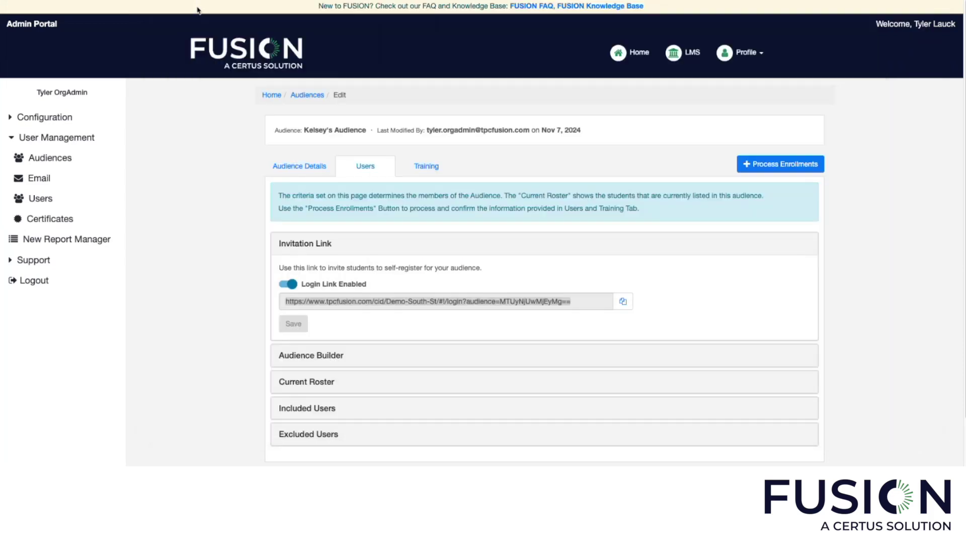
{"action": "left_click", "coordinate": [582, 300]}
{"action": "left_click", "coordinate": [581, 298]}
{"action": "left_click", "coordinate": [584, 300]}
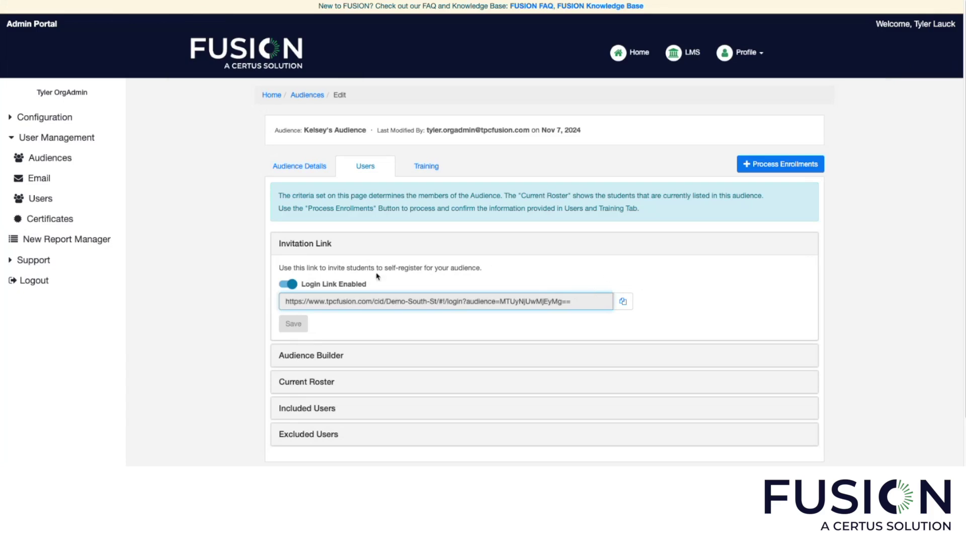
Step: Add the first, second and last student accounts offered for selection to the audience's included users
{"action": "left_click", "coordinate": [361, 413]}
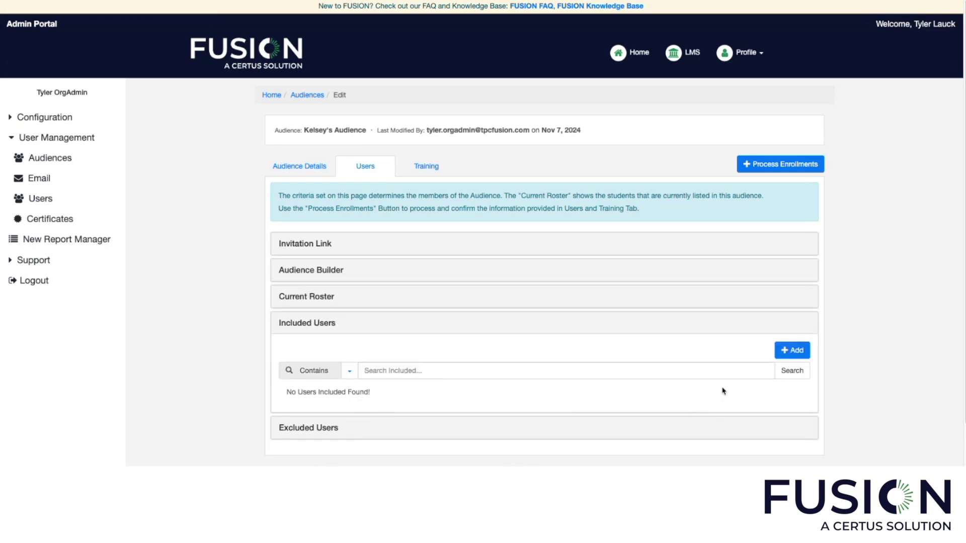
{"action": "left_click", "coordinate": [800, 354]}
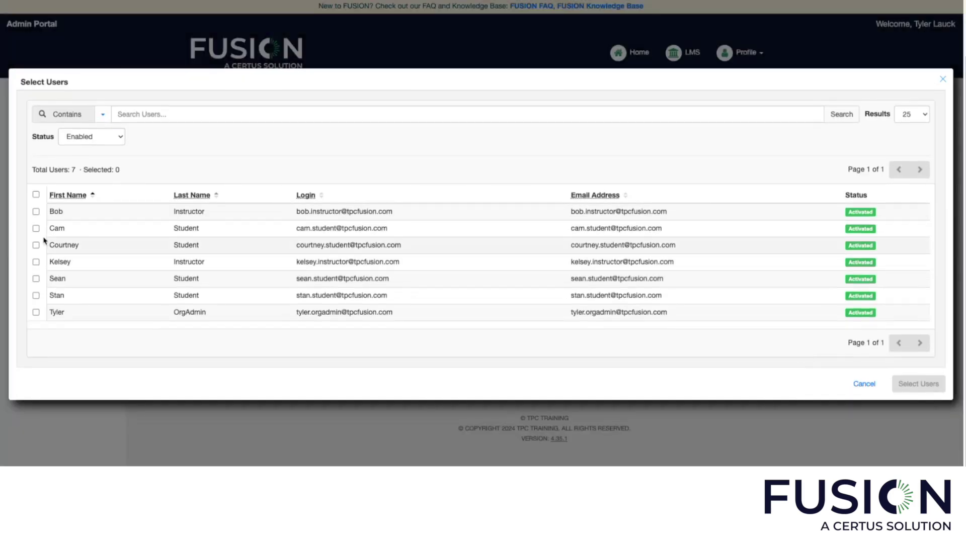
{"action": "left_click", "coordinate": [37, 296]}
{"action": "left_click", "coordinate": [36, 246]}
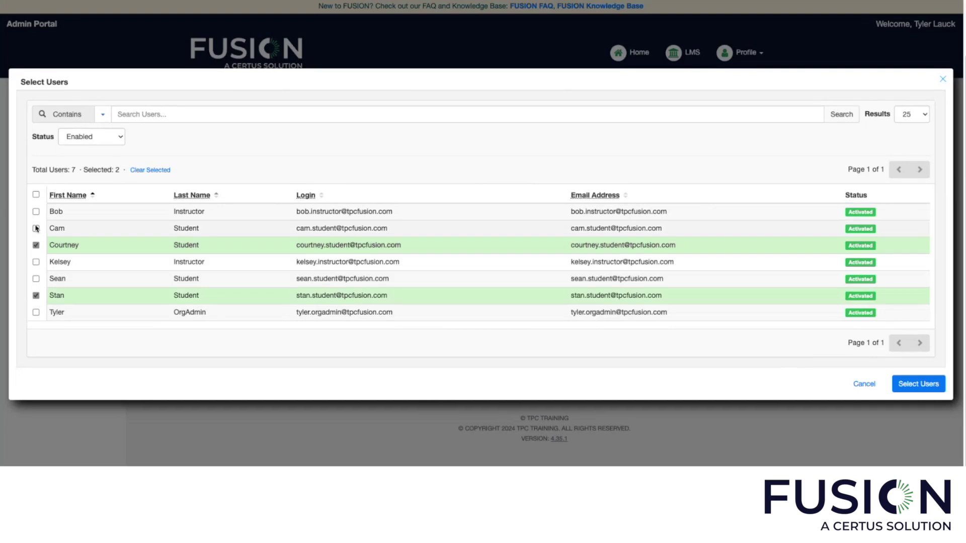
{"action": "left_click", "coordinate": [36, 228]}
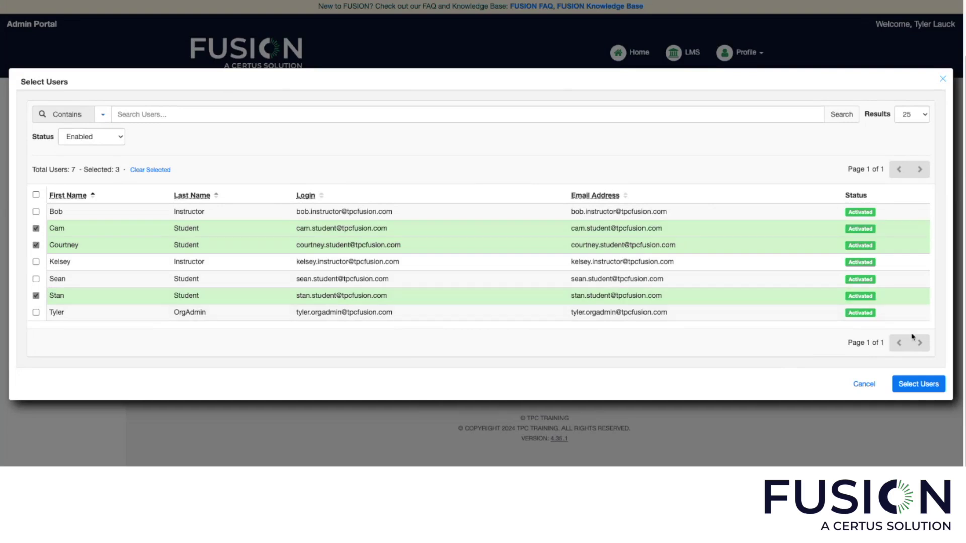
{"action": "left_click", "coordinate": [928, 383]}
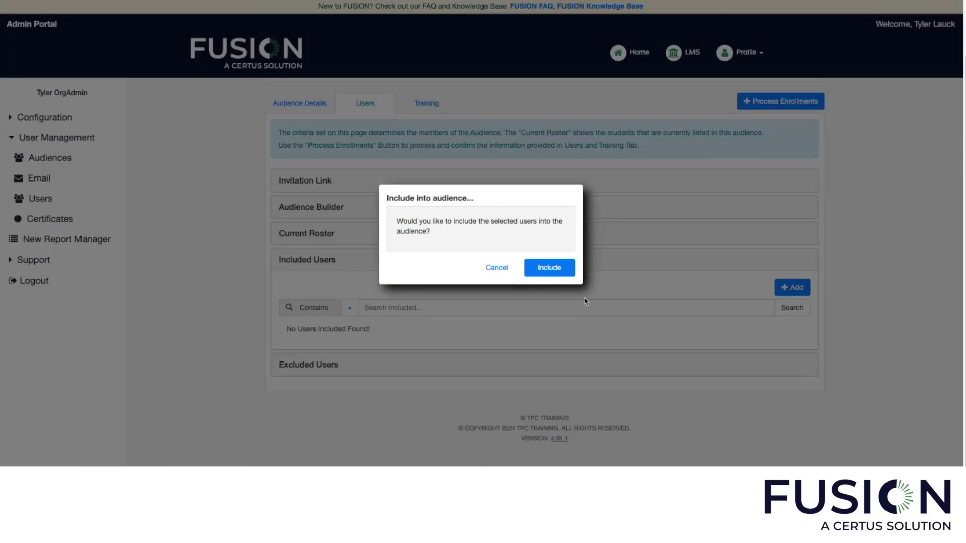
{"action": "left_click", "coordinate": [537, 268]}
{"action": "left_click", "coordinate": [549, 263]}
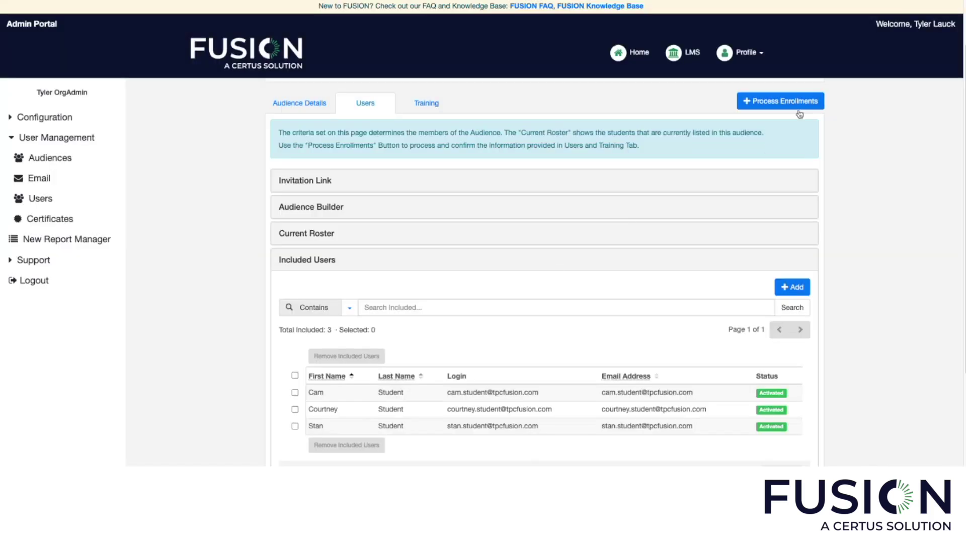
Step: Process the audience's enrollments for the current roster with the newly included students
{"action": "left_click", "coordinate": [795, 104]}
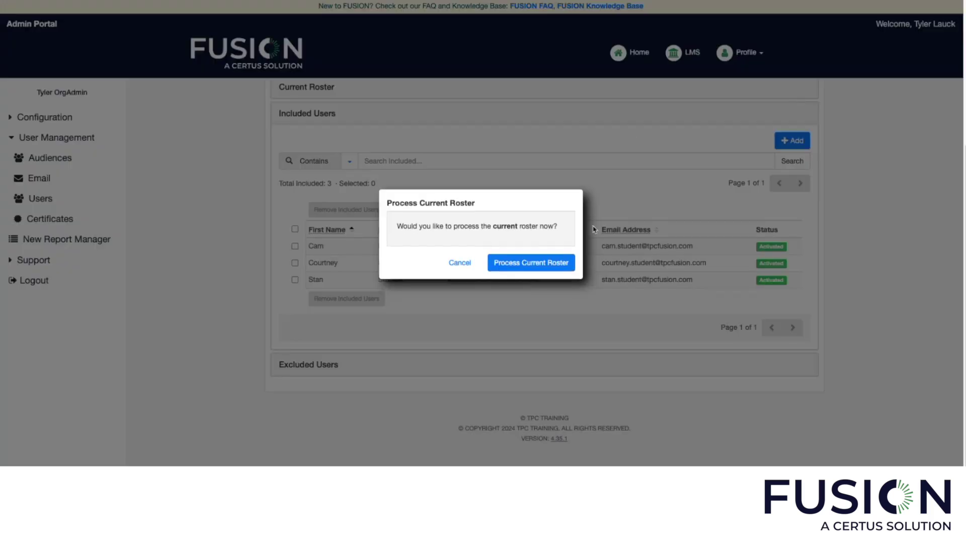
{"action": "left_click", "coordinate": [563, 267]}
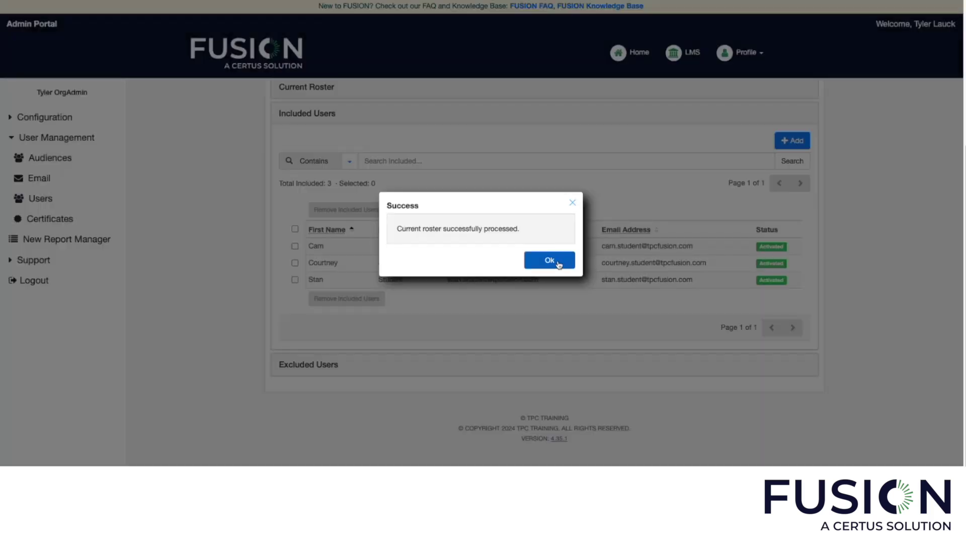
{"action": "left_click", "coordinate": [560, 265]}
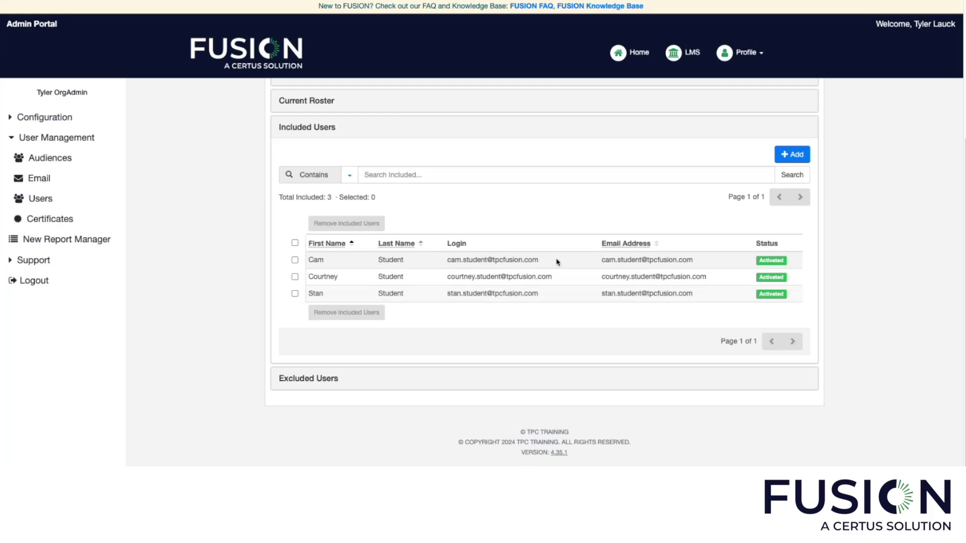
Step: Reload the audience page and check which students are listed in its current roster
{"action": "scroll", "coordinate": [559, 262], "scroll_direction": "up", "scroll_amount": 3}
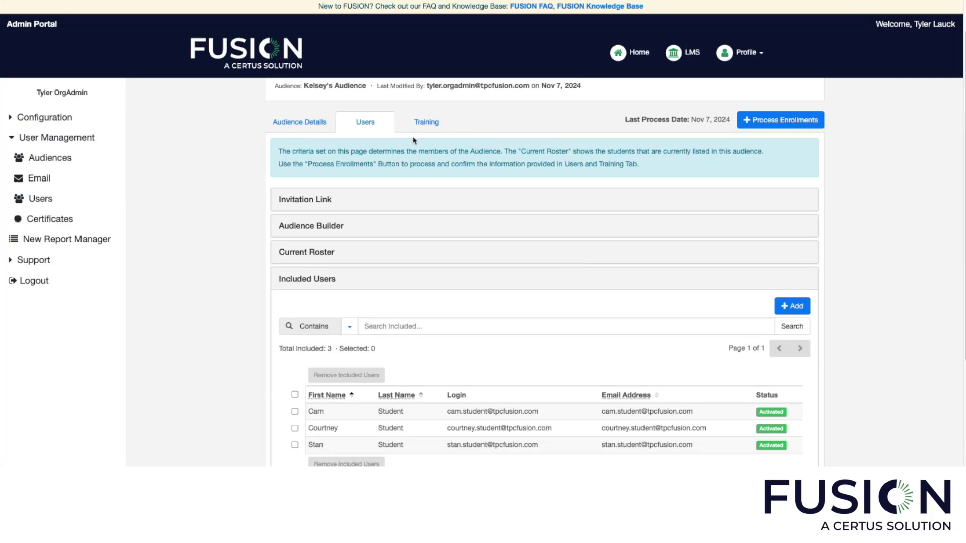
{"action": "left_click", "coordinate": [362, 262]}
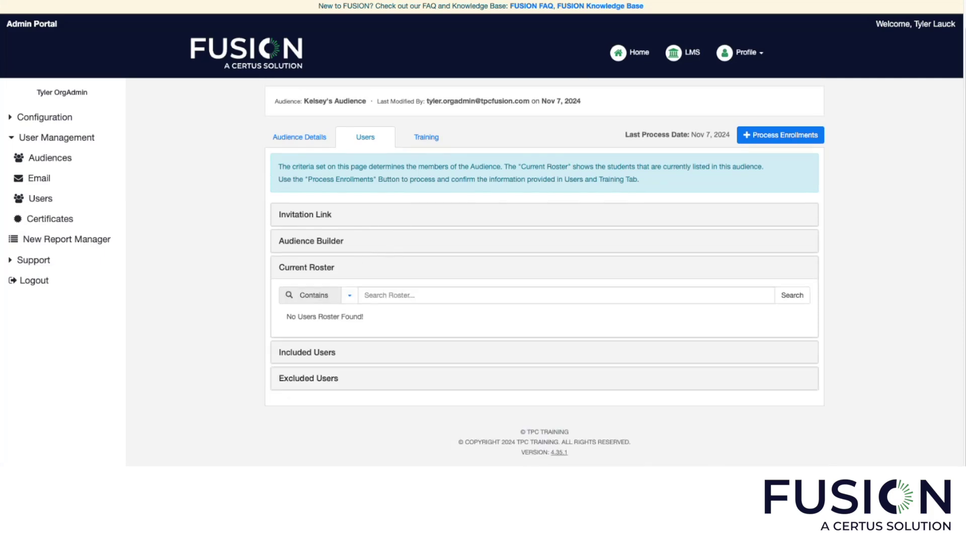
{"action": "key", "text": "super+r"}
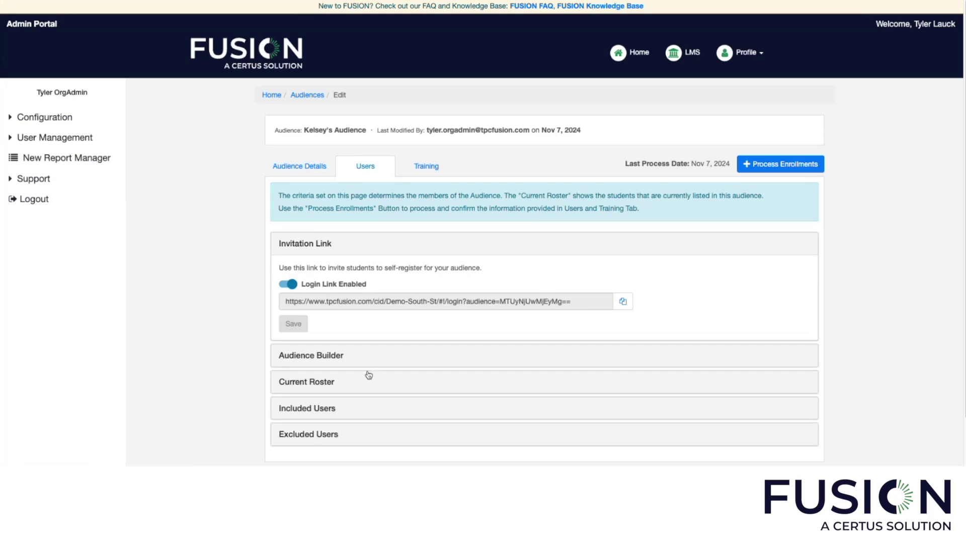
{"action": "left_click", "coordinate": [369, 377]}
{"action": "scroll", "coordinate": [207, 274], "scroll_direction": "down", "scroll_amount": 3}
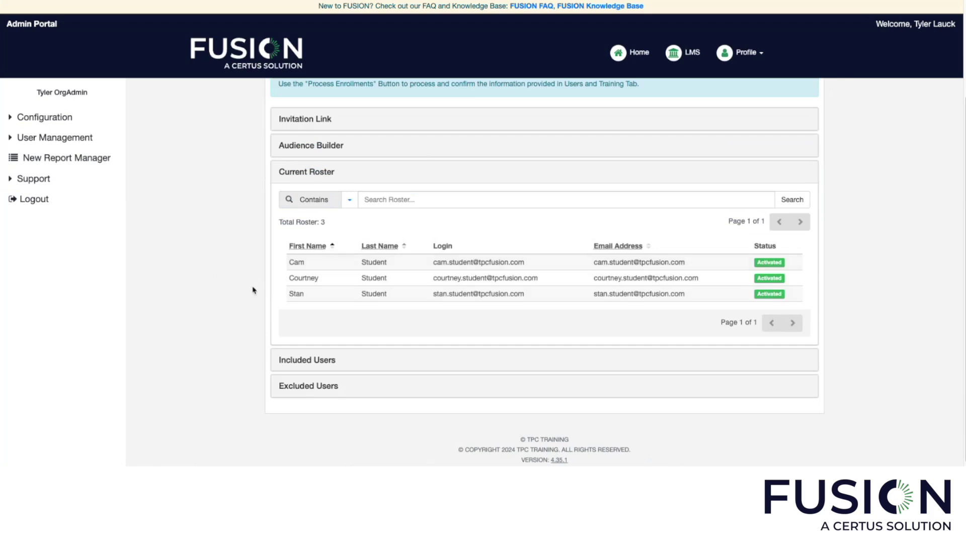
{"action": "scroll", "coordinate": [250, 280], "scroll_direction": "up", "scroll_amount": 3}
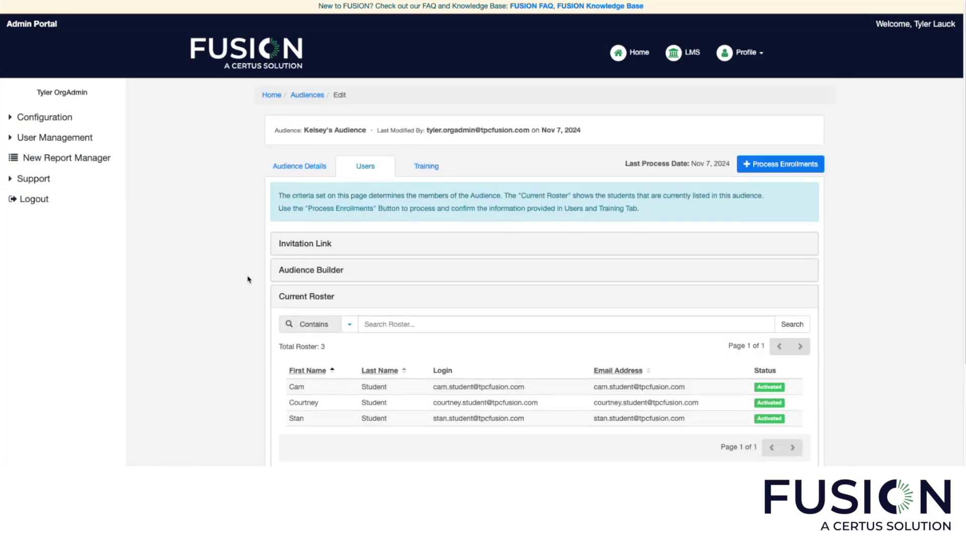
Step: Open the first student account in the user list and review its course enrollments
{"action": "left_click", "coordinate": [87, 142]}
{"action": "left_click", "coordinate": [71, 198]}
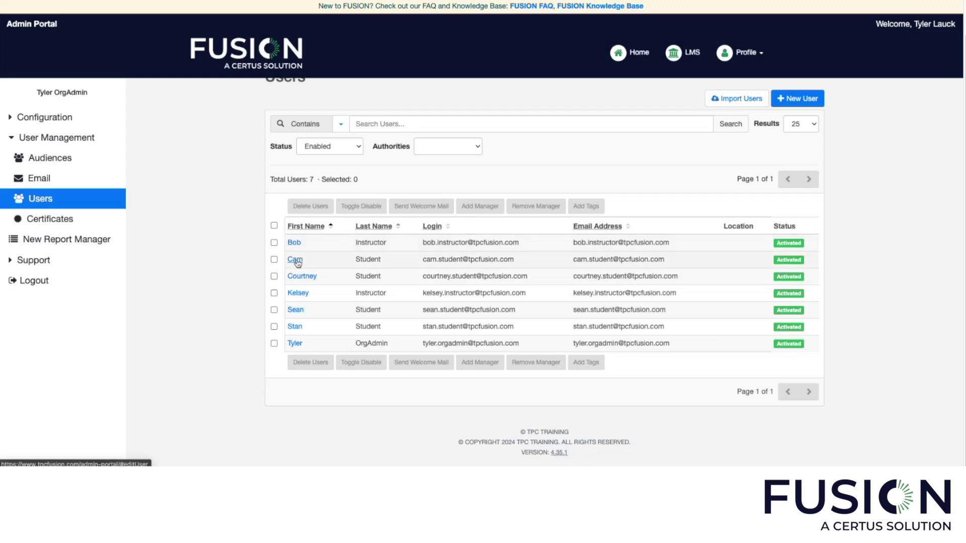
{"action": "left_click", "coordinate": [296, 260]}
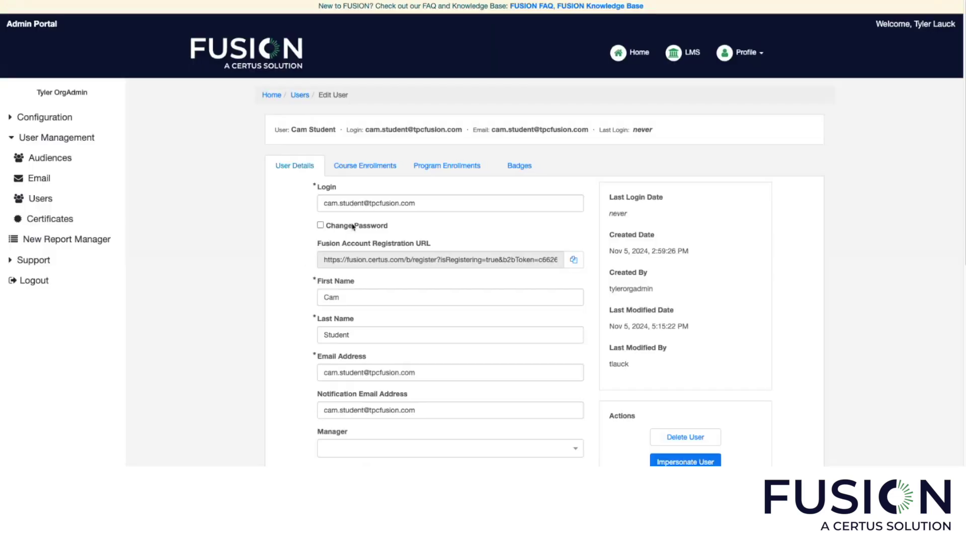
{"action": "left_click", "coordinate": [373, 171]}
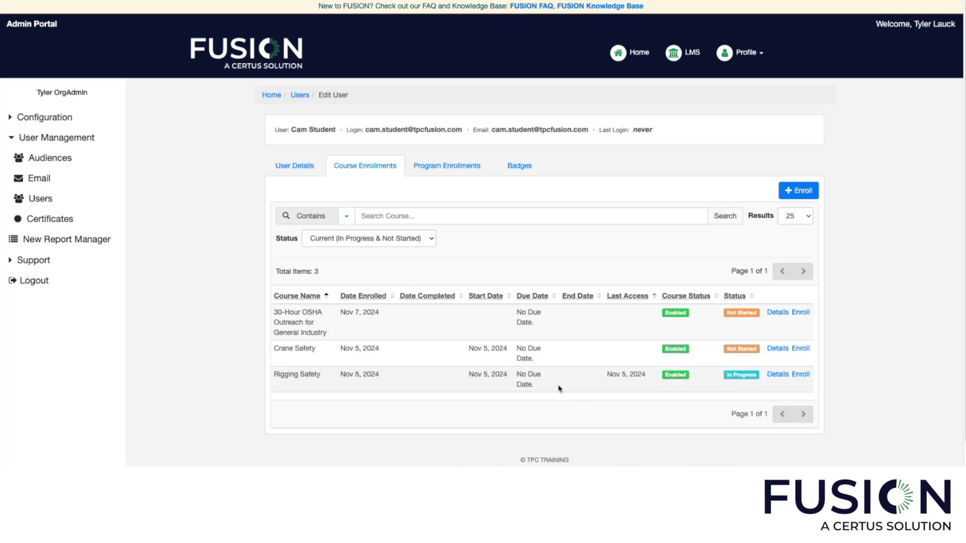
Step: Open the bulk certificate download page and look over its search criteria
{"action": "left_click", "coordinate": [86, 225]}
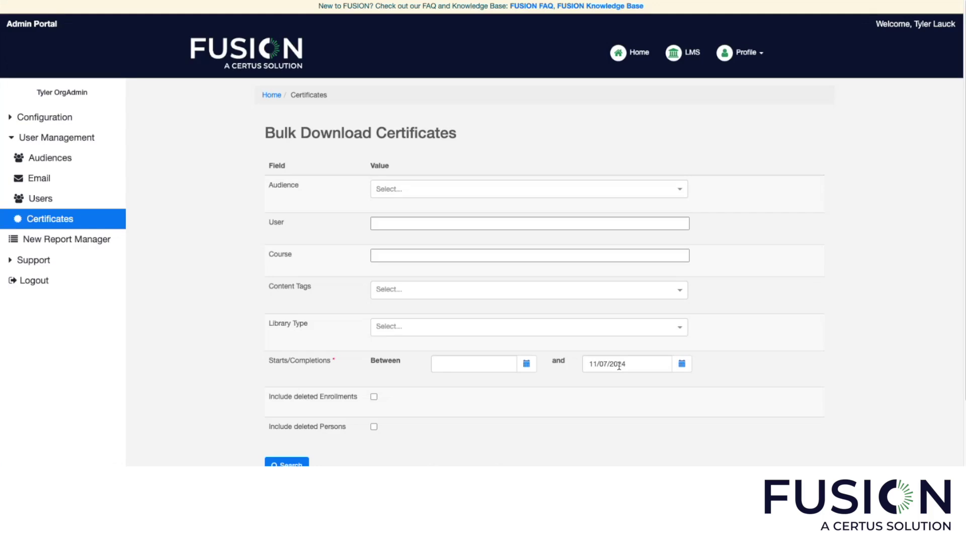
{"action": "scroll", "coordinate": [619, 366], "scroll_direction": "down", "scroll_amount": 2}
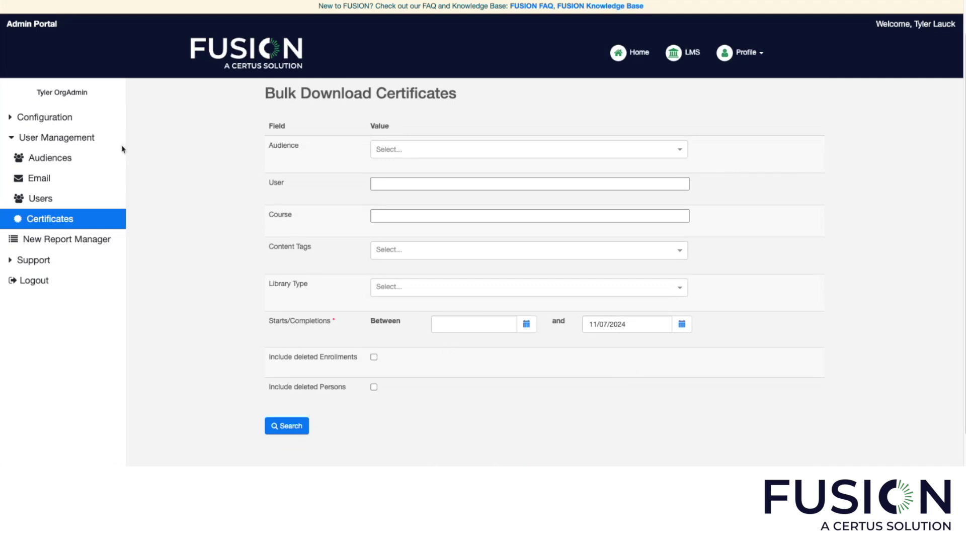
Step: Go to the new report manager and open the Activity Detail Report and Participant Status Report from the Activity category
{"action": "left_click", "coordinate": [88, 139]}
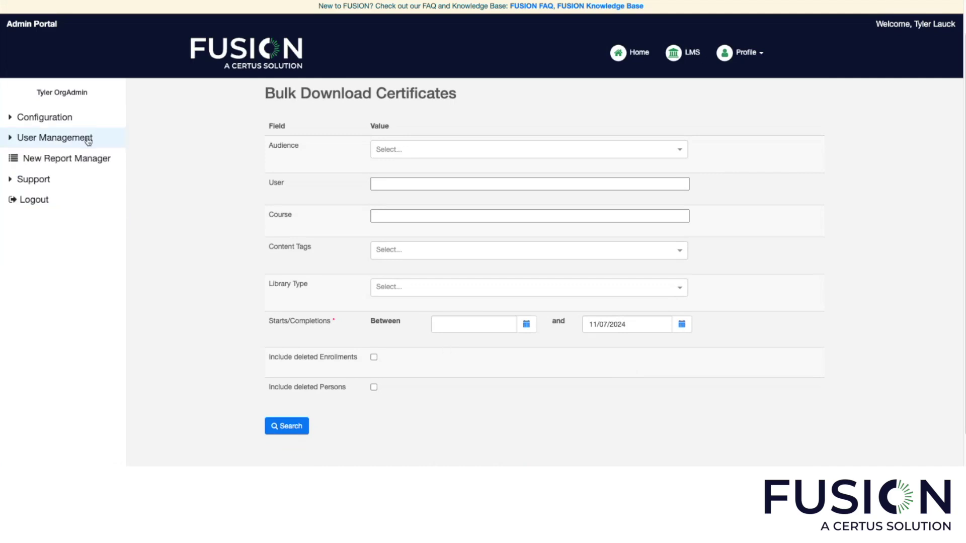
{"action": "left_click", "coordinate": [69, 159]}
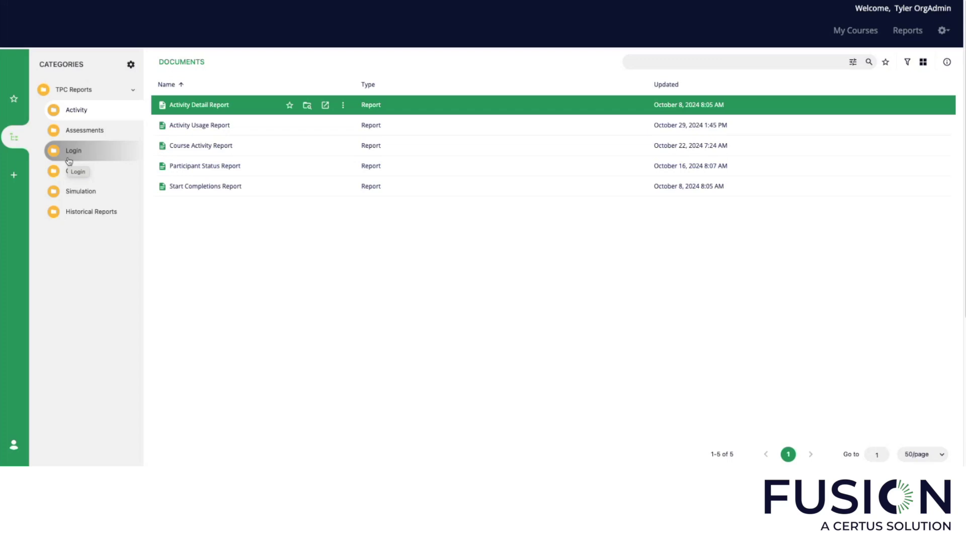
{"action": "left_click", "coordinate": [326, 107]}
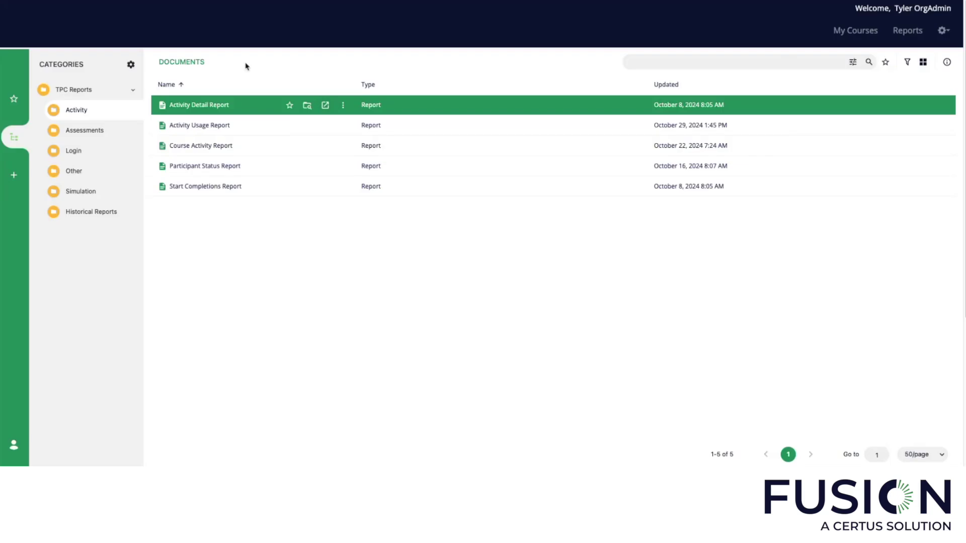
{"action": "mouse_move", "coordinate": [274, 166]}
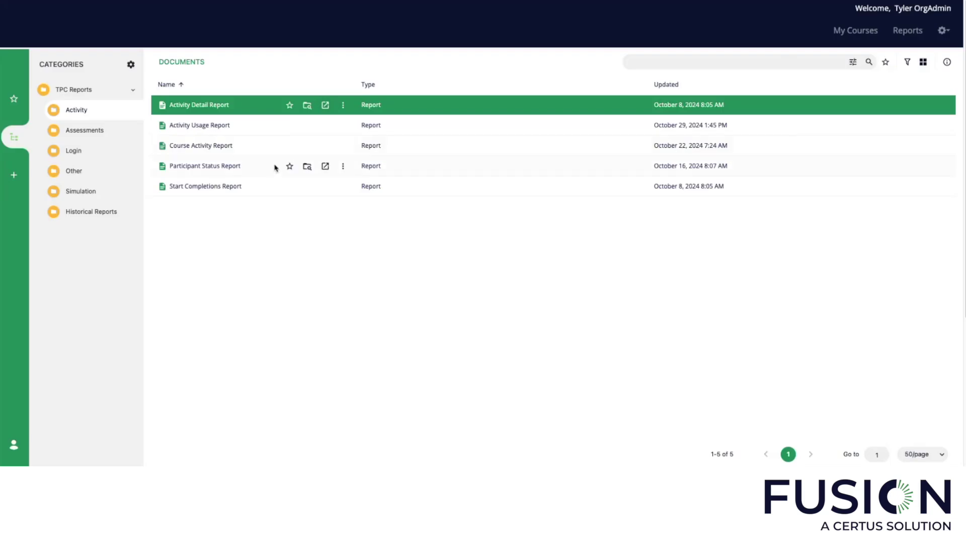
{"action": "left_click", "coordinate": [326, 167]}
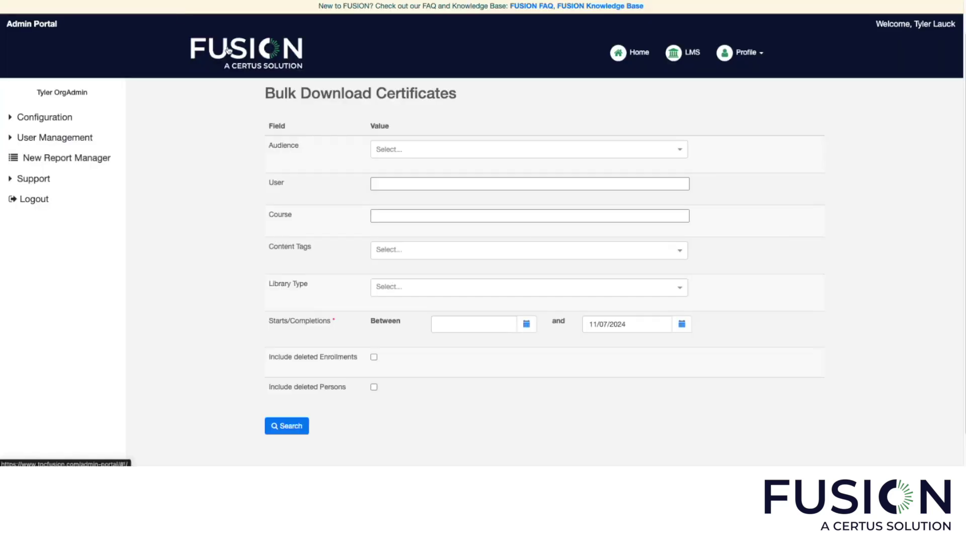
Step: Return to the system dashboard and open the support knowledge articles
{"action": "left_click", "coordinate": [227, 50]}
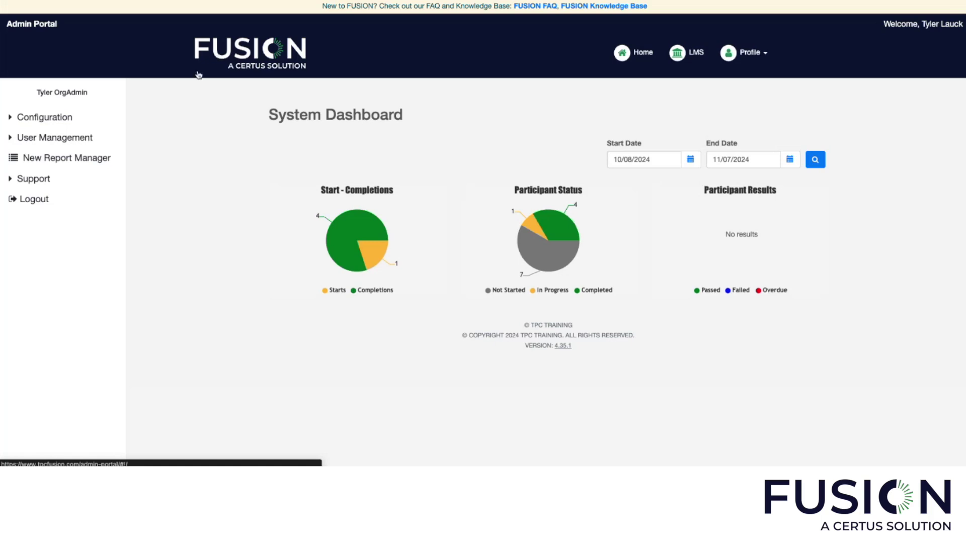
{"action": "left_click", "coordinate": [33, 177]}
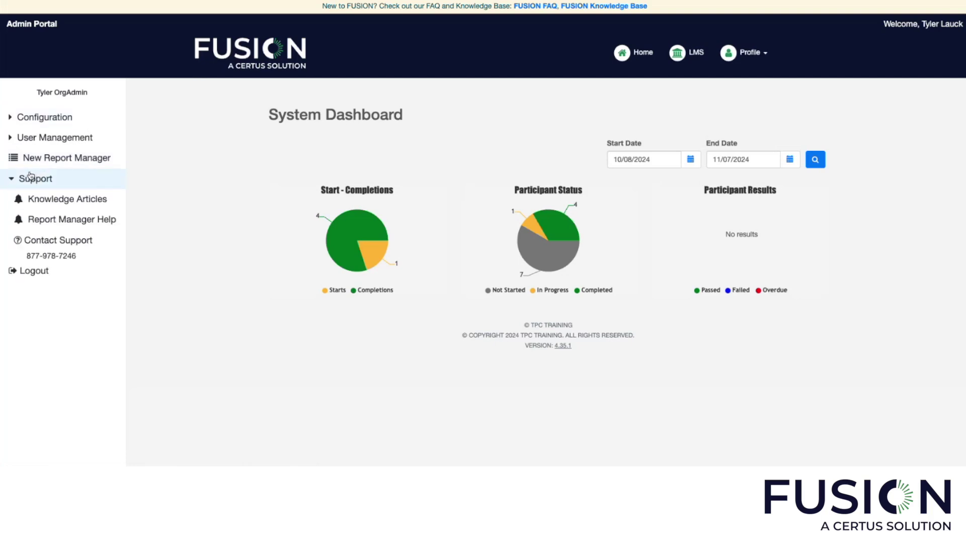
{"action": "left_click", "coordinate": [43, 197]}
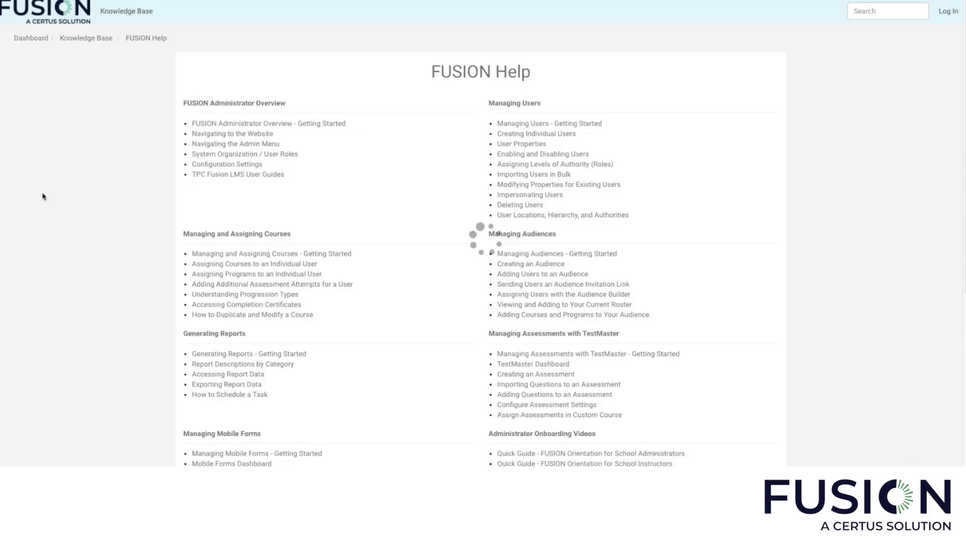